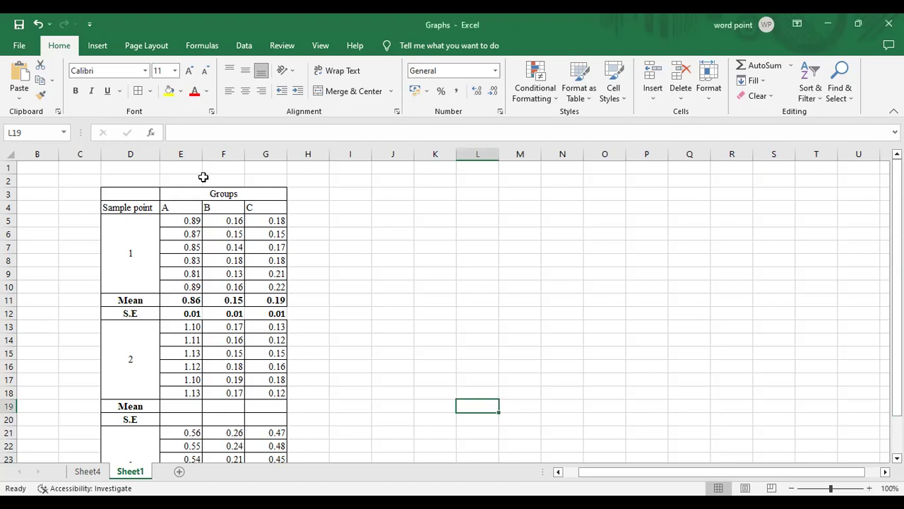
Put the AutoSum average of group A's E13:E18 values (1.12) into E19
left_click(185, 327)
key("F2")
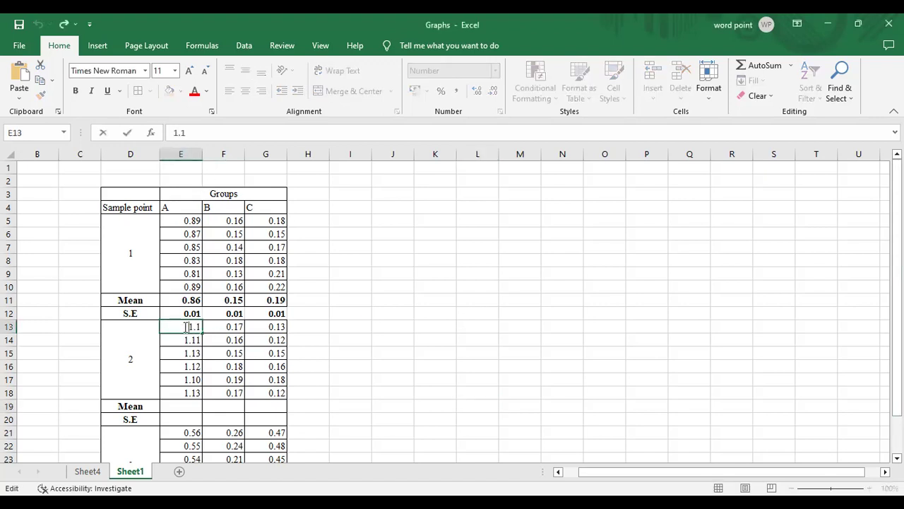
left_click(382, 339)
left_click_drag(190, 327, 188, 393)
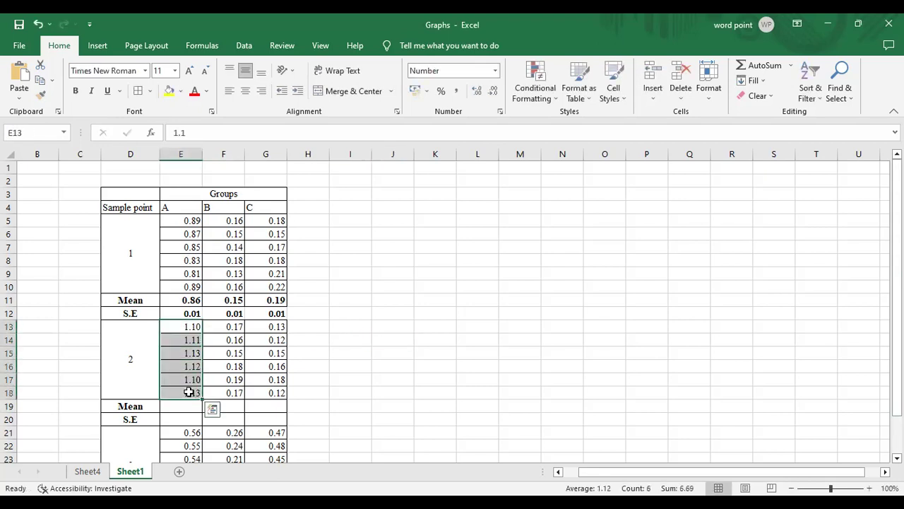
left_click(205, 44)
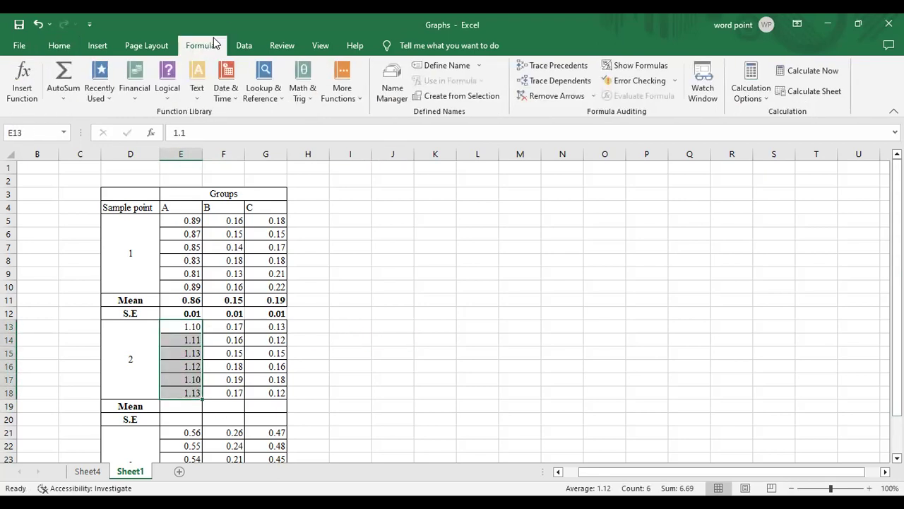
left_click(63, 99)
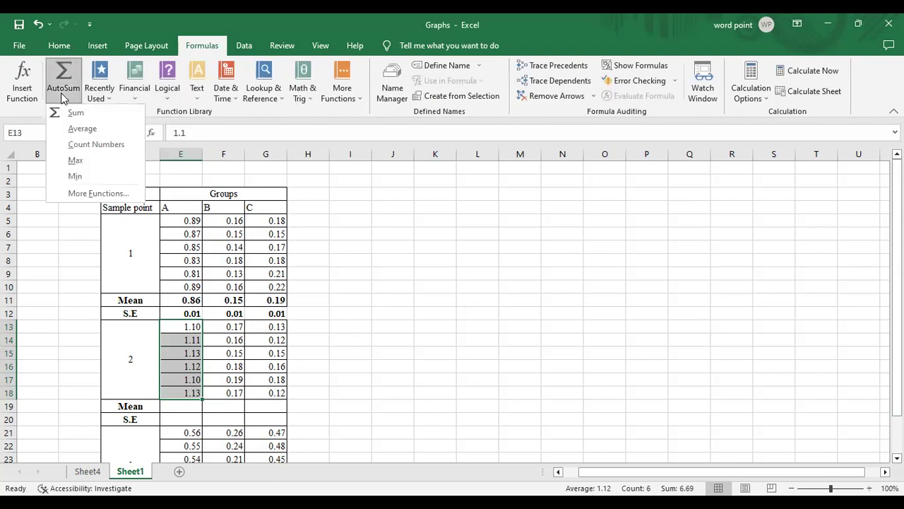
left_click(113, 136)
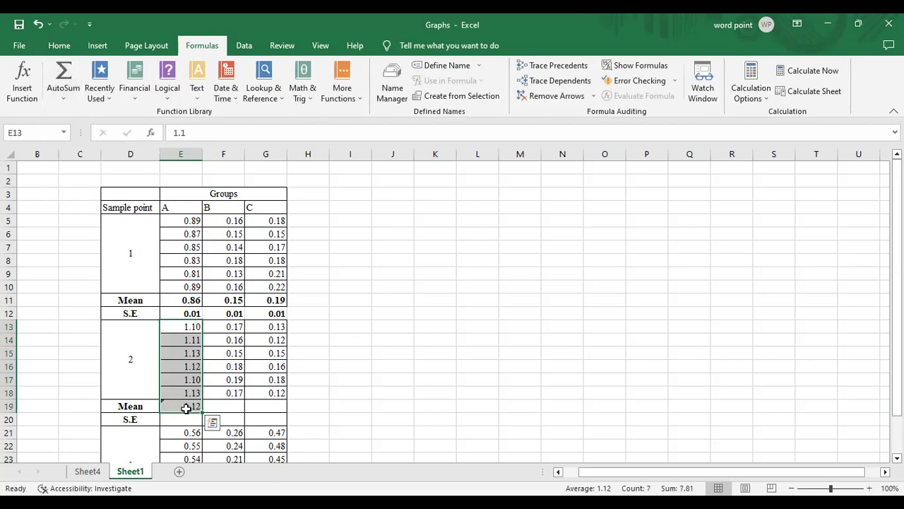
Fill F19 and G19 with the group B and C averages, 0.17 and 0.14
left_click_drag(227, 325, 229, 392)
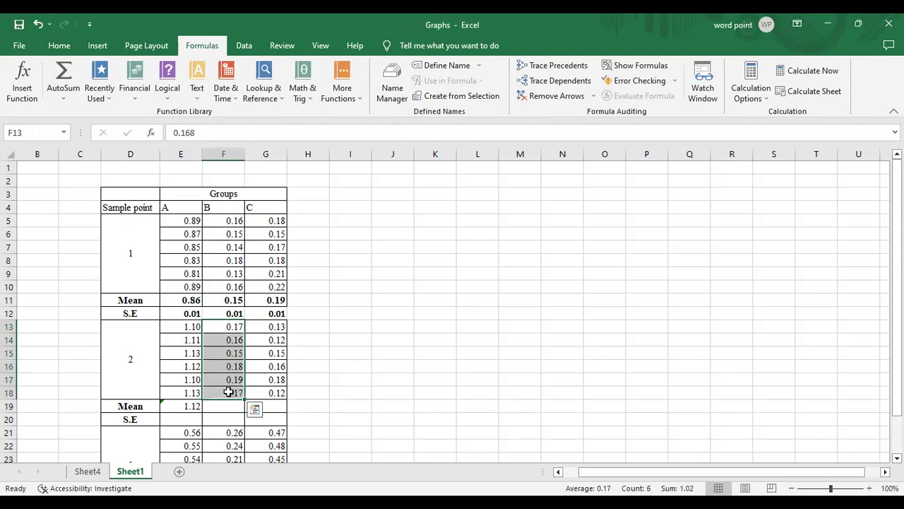
left_click(63, 96)
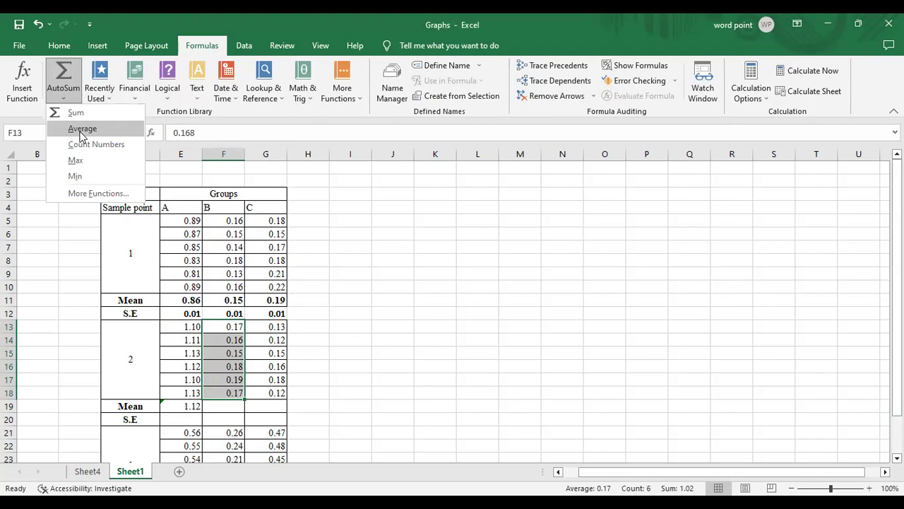
left_click(82, 129)
left_click(270, 329)
left_click_drag(272, 337, 275, 395)
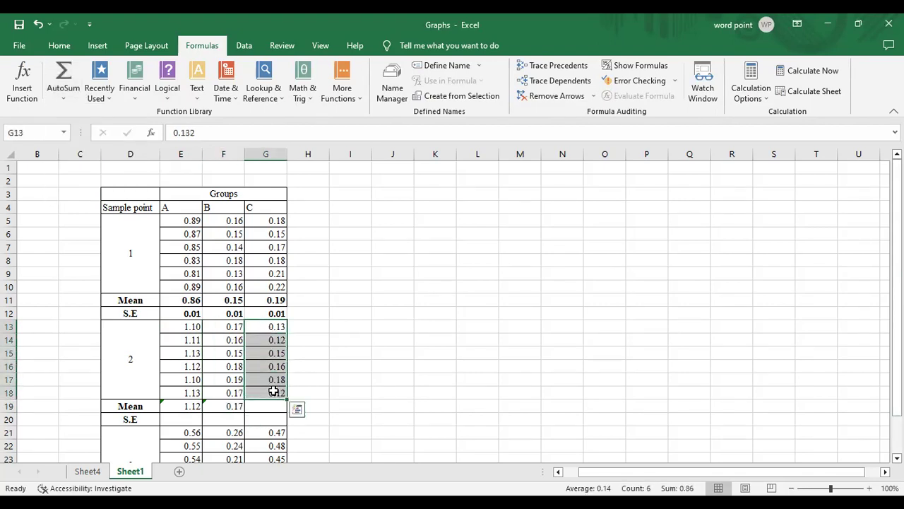
left_click(67, 96)
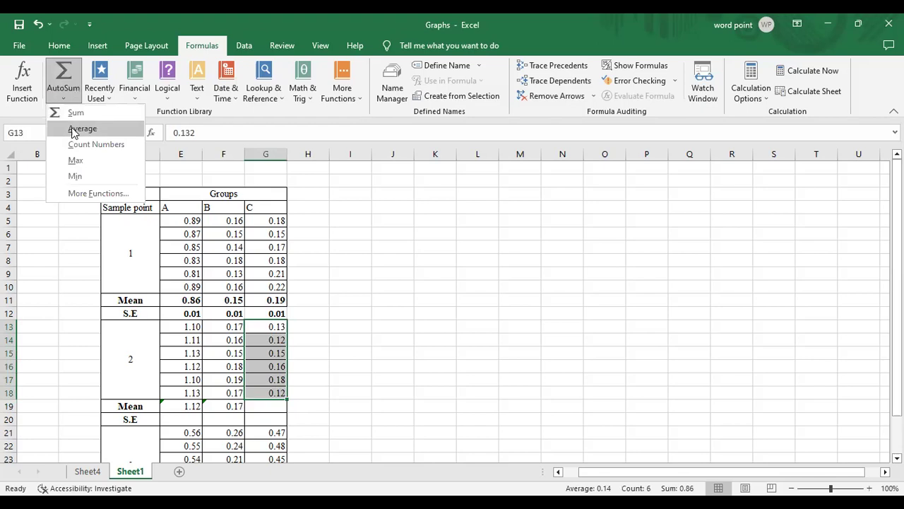
left_click(82, 128)
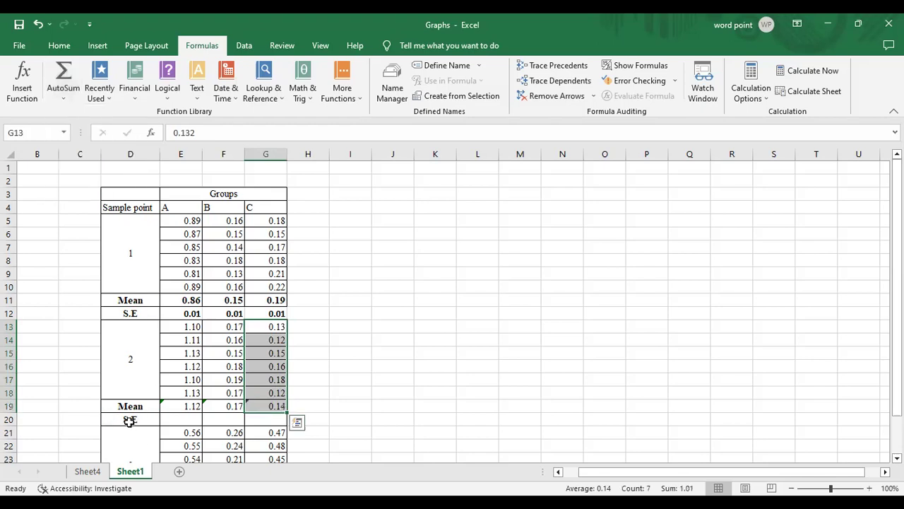
left_click(188, 327)
left_click(380, 325)
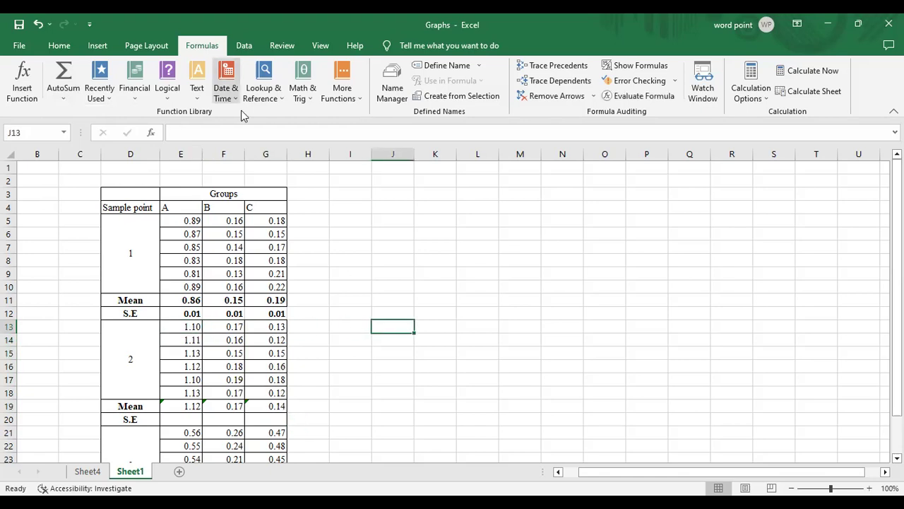
Look for Data Analysis on the Data tab, then check Excel Options and close it unchanged
key("alt+a")
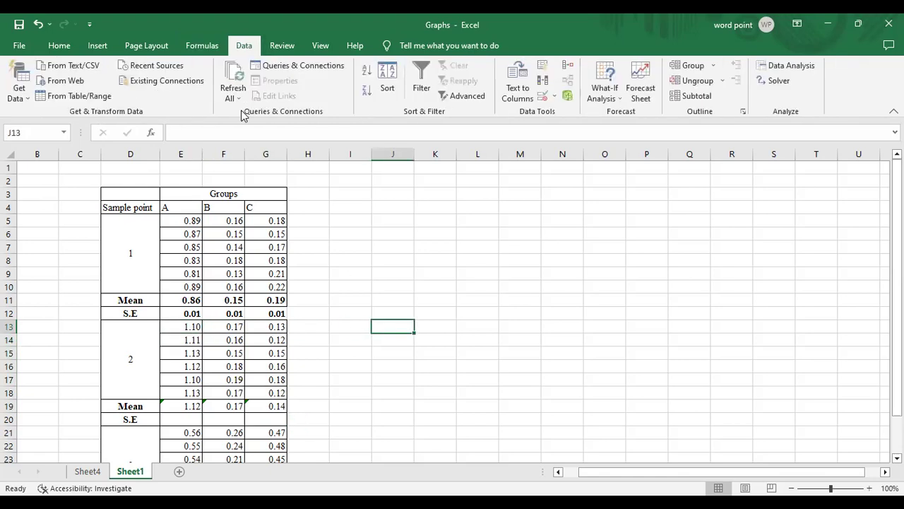
left_click(801, 65)
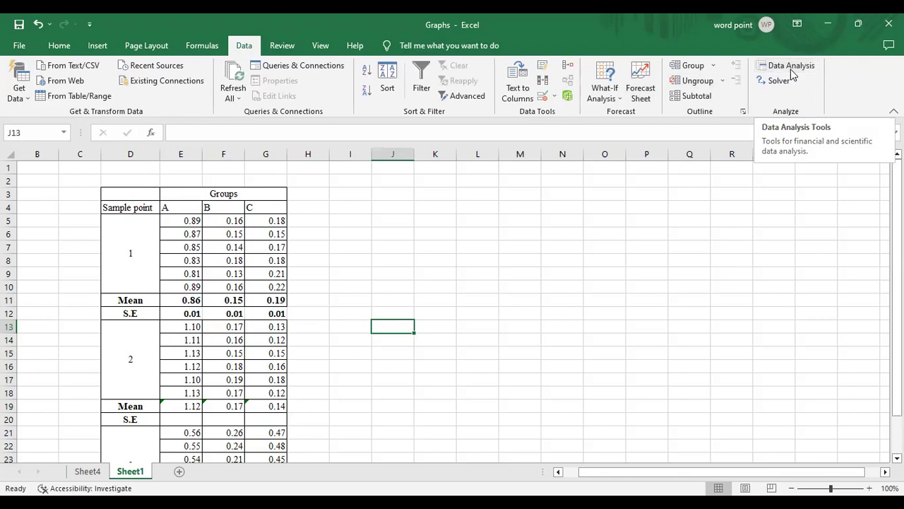
left_click(20, 48)
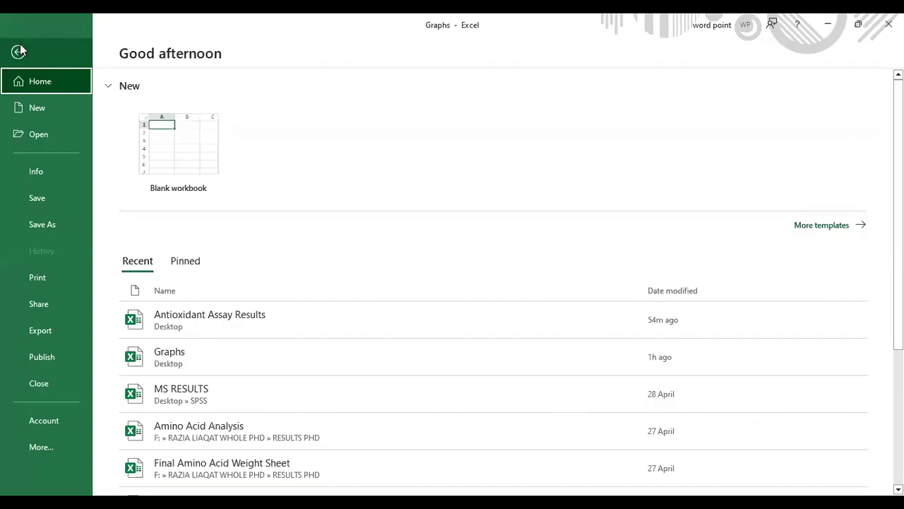
left_click(61, 446)
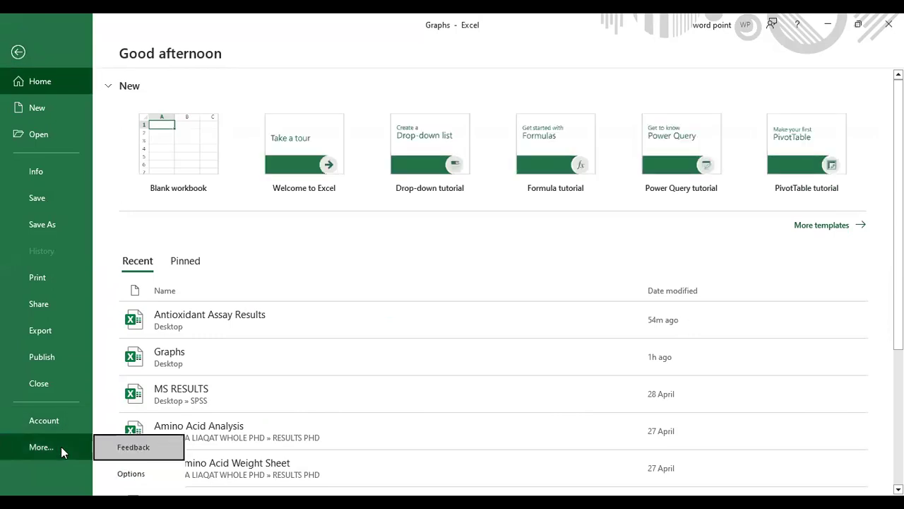
left_click(61, 446)
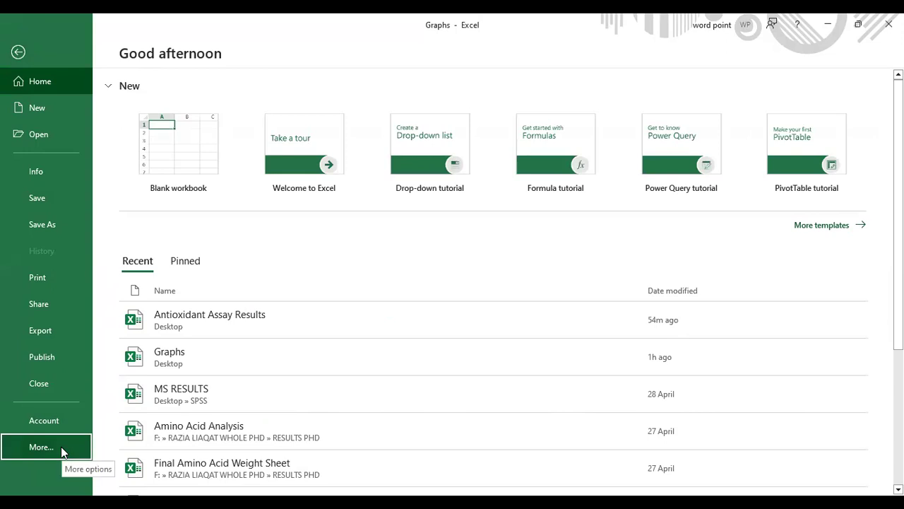
left_click(61, 447)
left_click(55, 419)
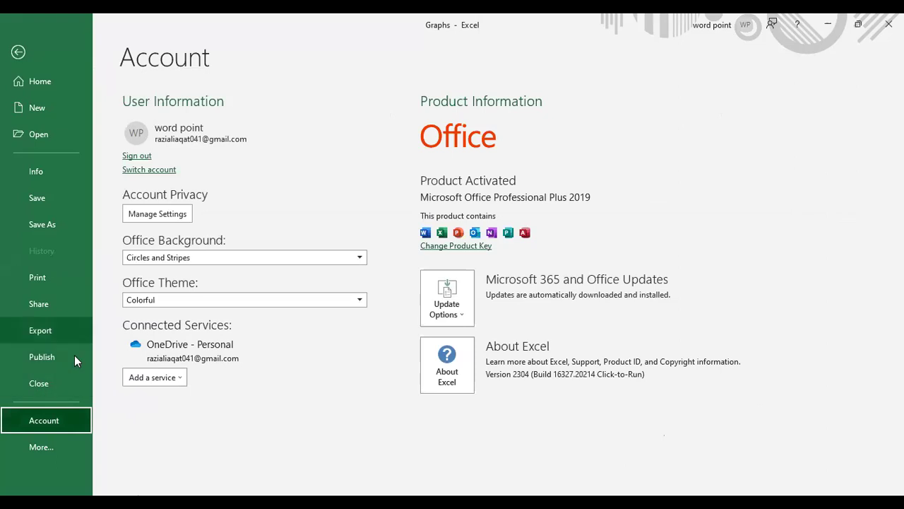
left_click(41, 446)
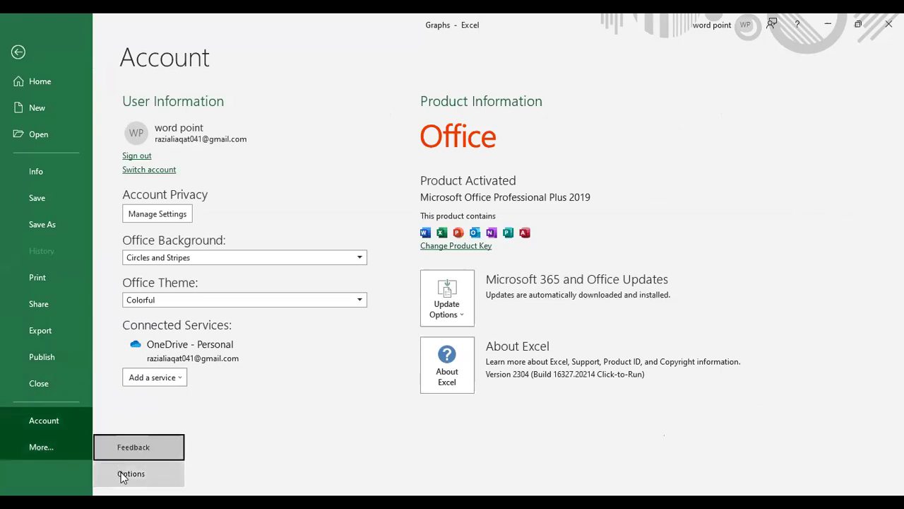
left_click(123, 474)
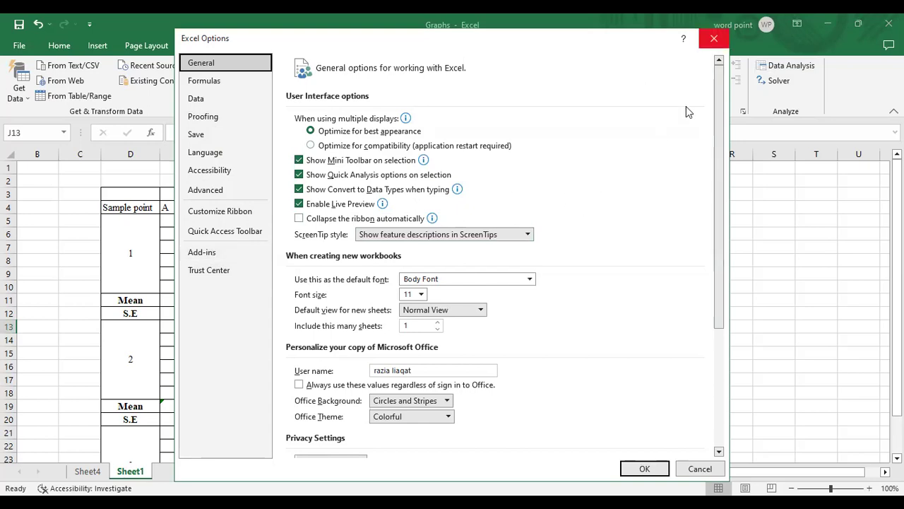
key("Escape")
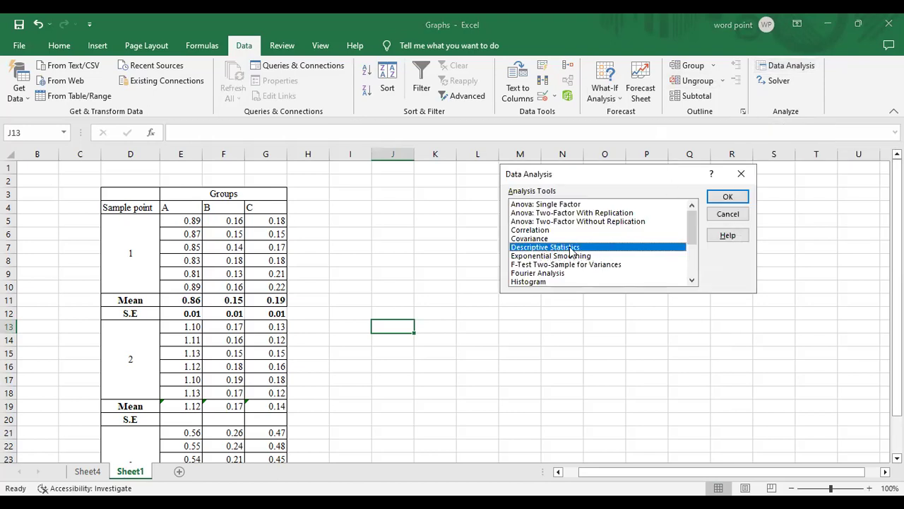
Run Descriptive Statistics on input range E13:E18, outputting to a new sheet
left_click(715, 195)
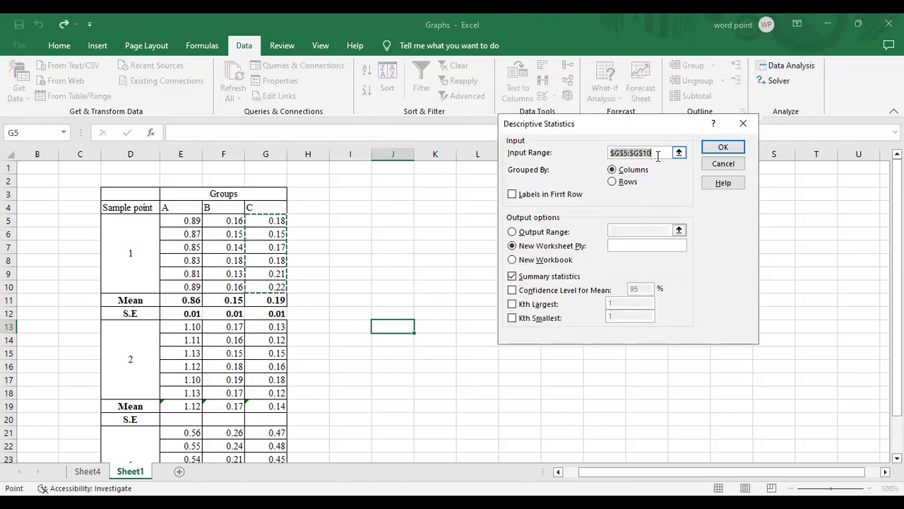
key("BackSpace")
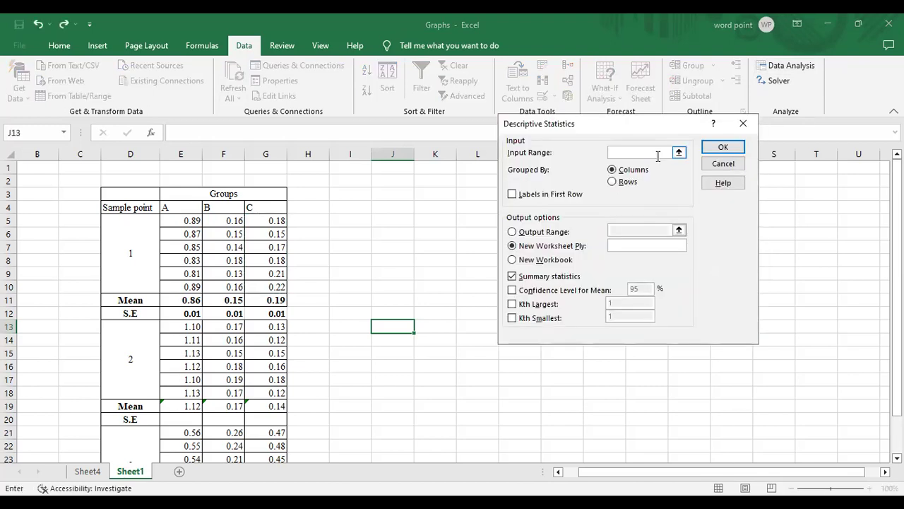
left_click(183, 327)
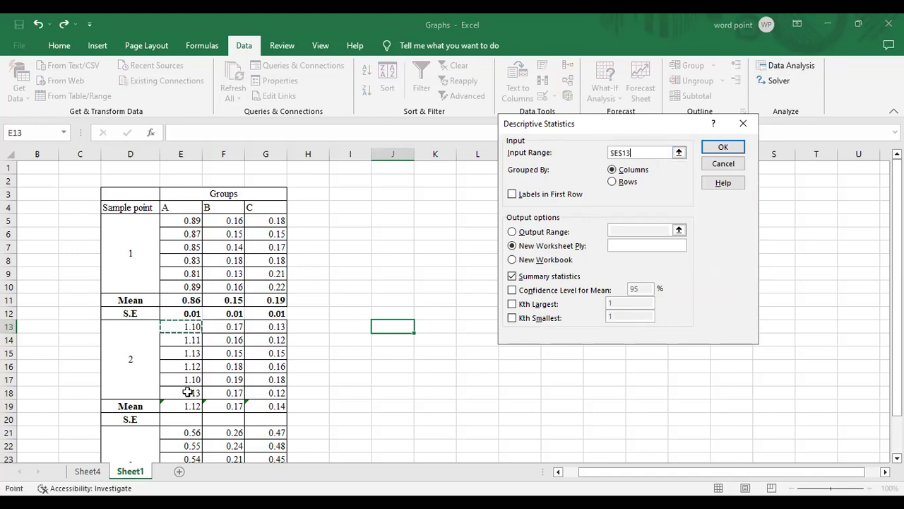
key("shift+Down")
key("shift+Down")
key("shift+Down")
key("shift+Down")
key("shift+Down")
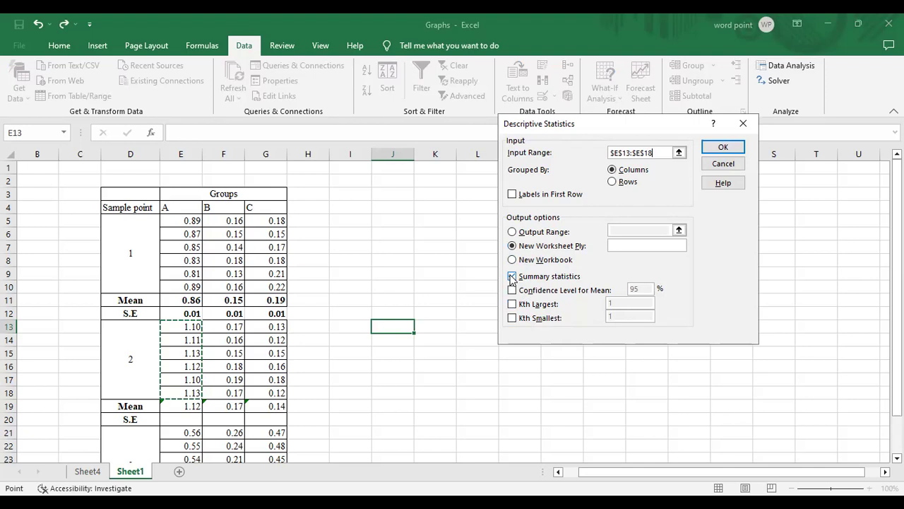
left_click(716, 152)
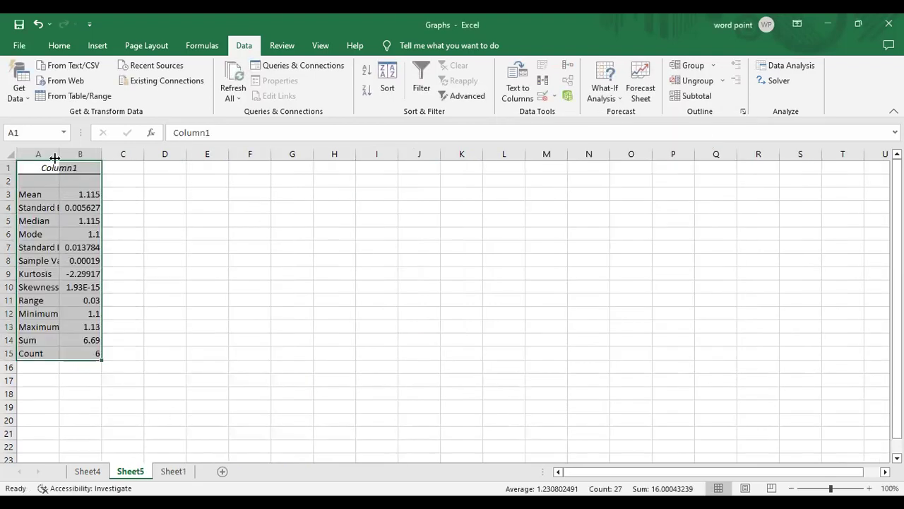
Widen column A, copy the Standard Error 0.005627 from B4, and return to Sheet1
left_click_drag(60, 154, 91, 153)
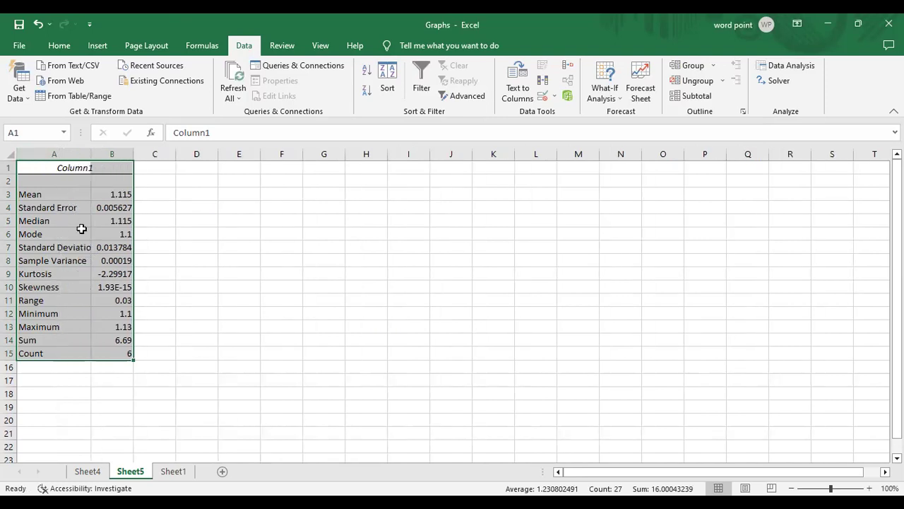
left_click(106, 208)
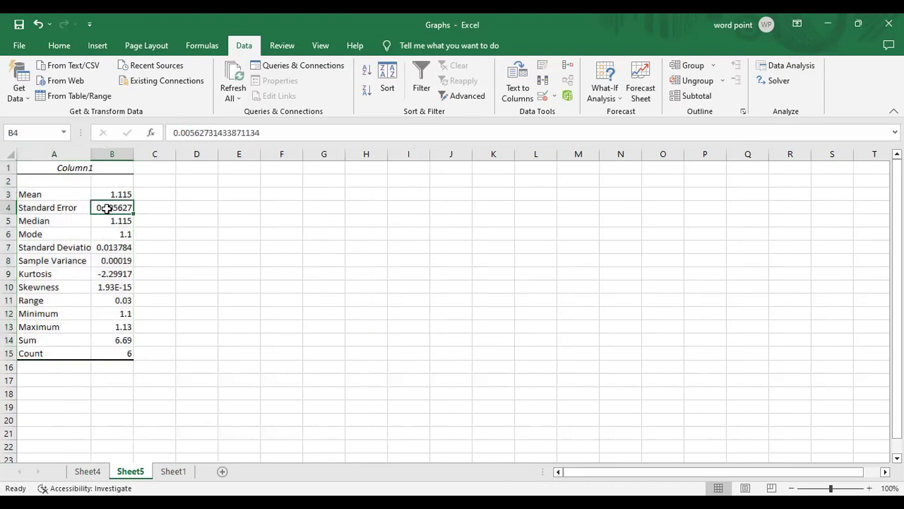
key("ctrl+c")
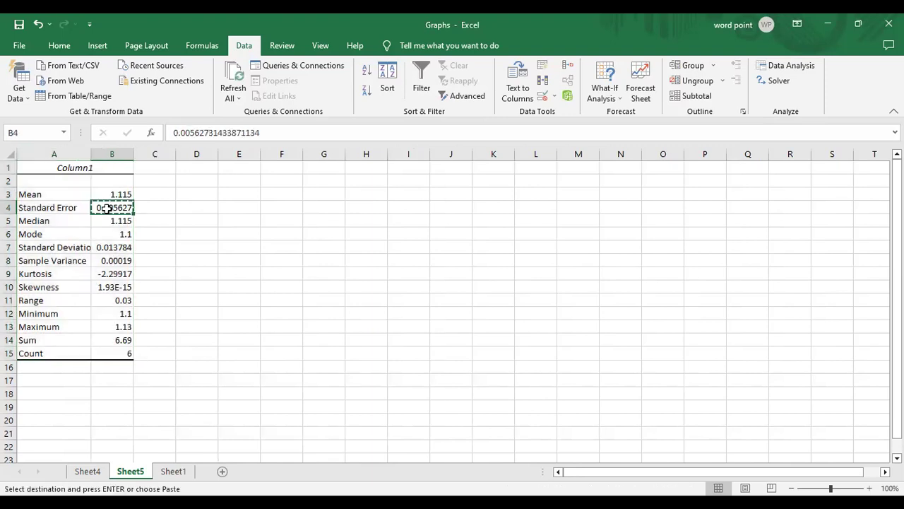
left_click(173, 471)
Paste 0.005627 into E20, then run Descriptive Statistics on F13:F18
left_click(188, 421)
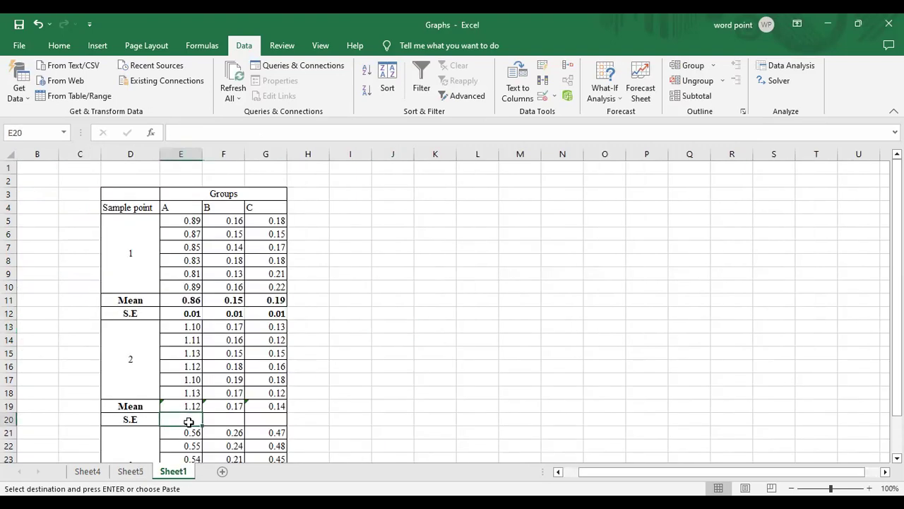
key("ctrl+v")
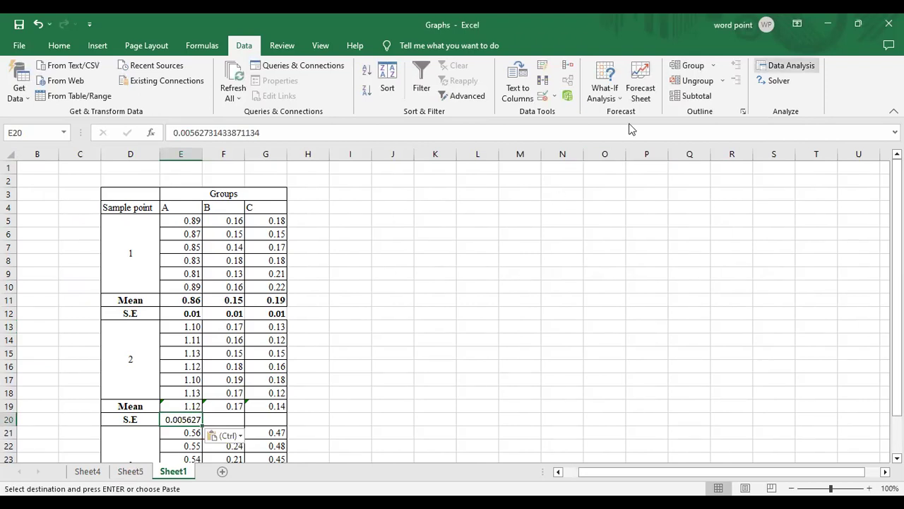
left_click(770, 65)
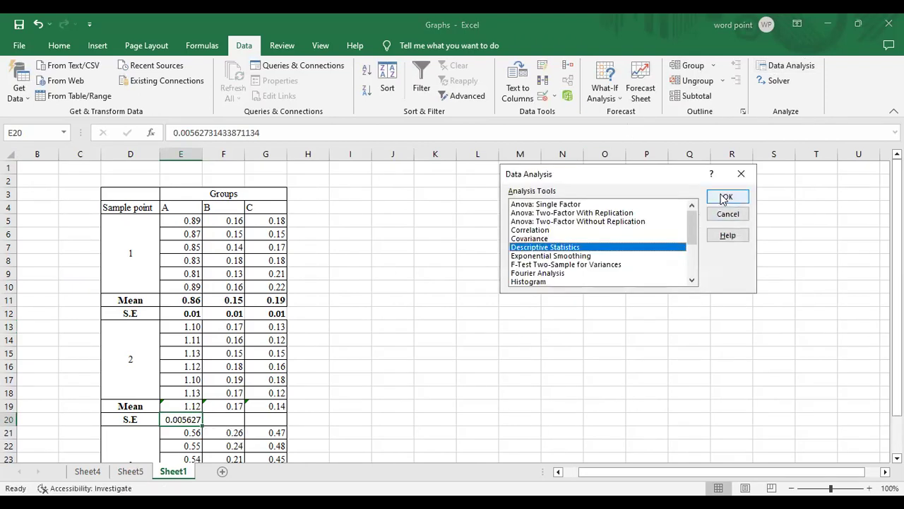
left_click(726, 197)
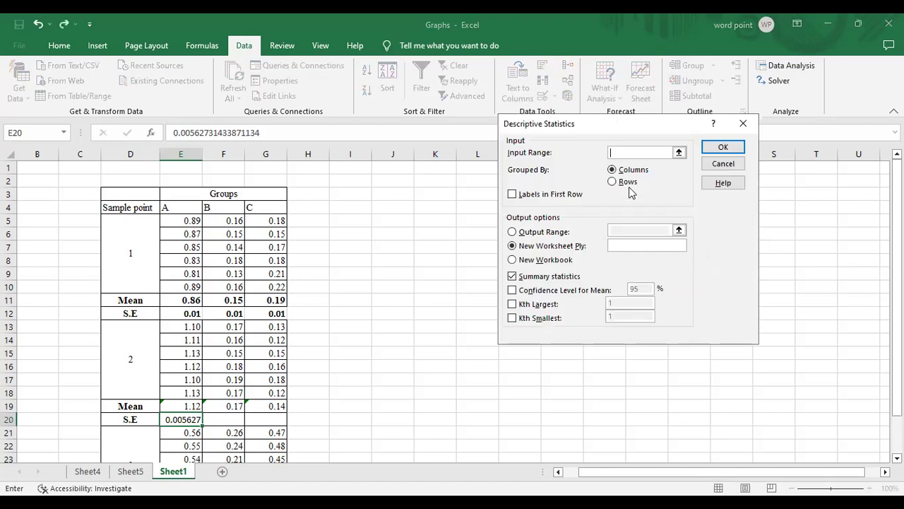
left_click(227, 327)
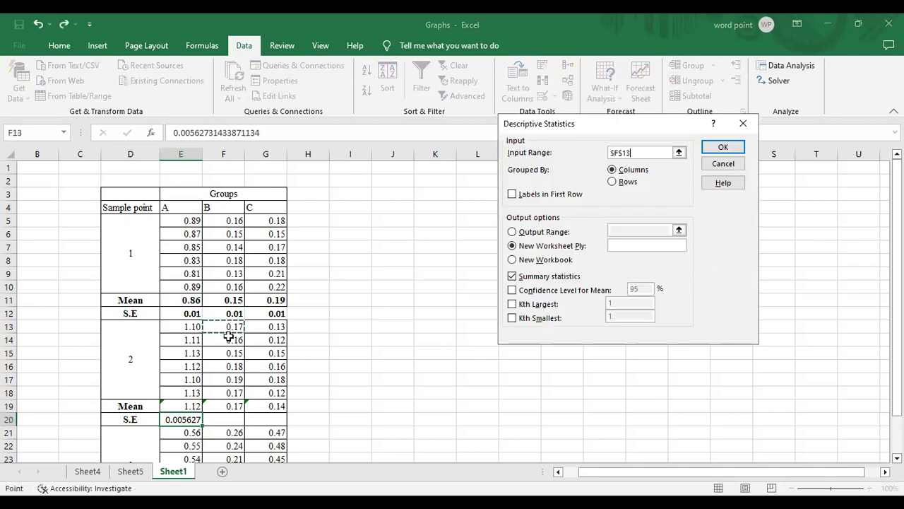
left_click_drag(229, 337, 229, 391)
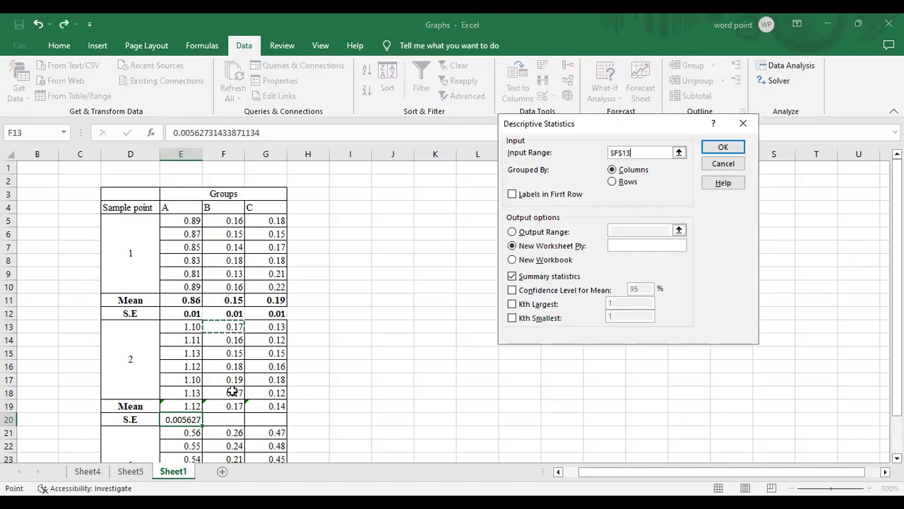
left_click(724, 149)
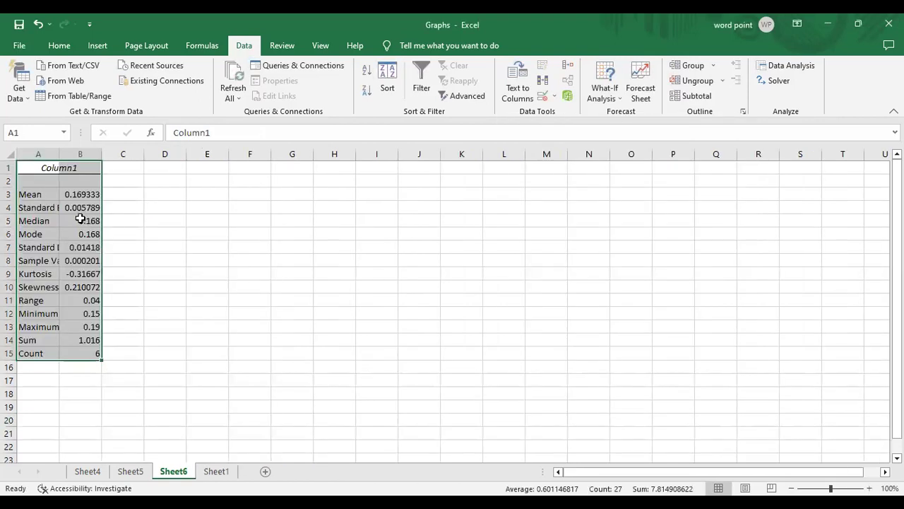
Copy group B's Standard Error 0.005789 into F20 on Sheet1
left_click(74, 207)
key("ctrl+c")
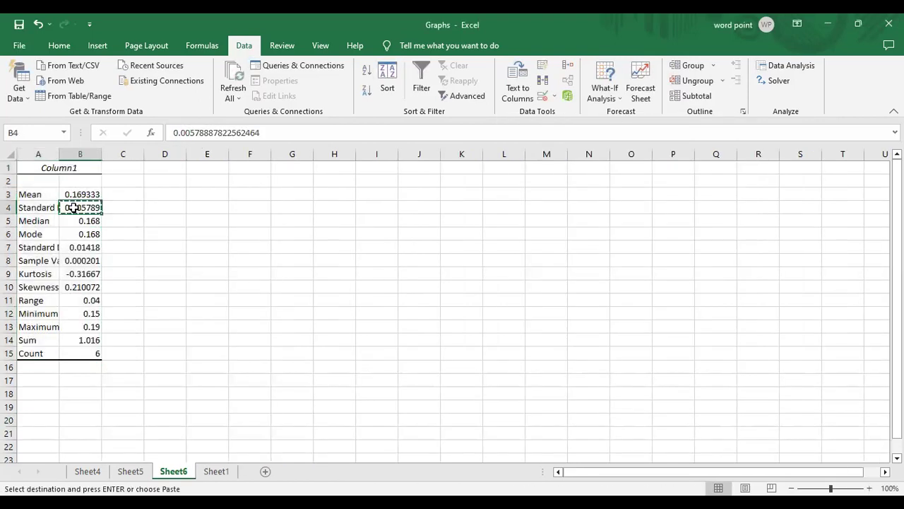
left_click(216, 471)
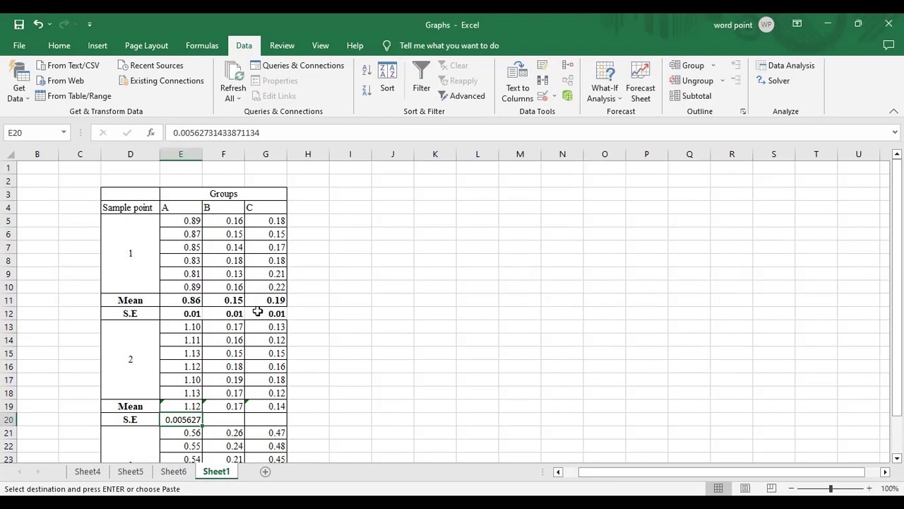
left_click(227, 419)
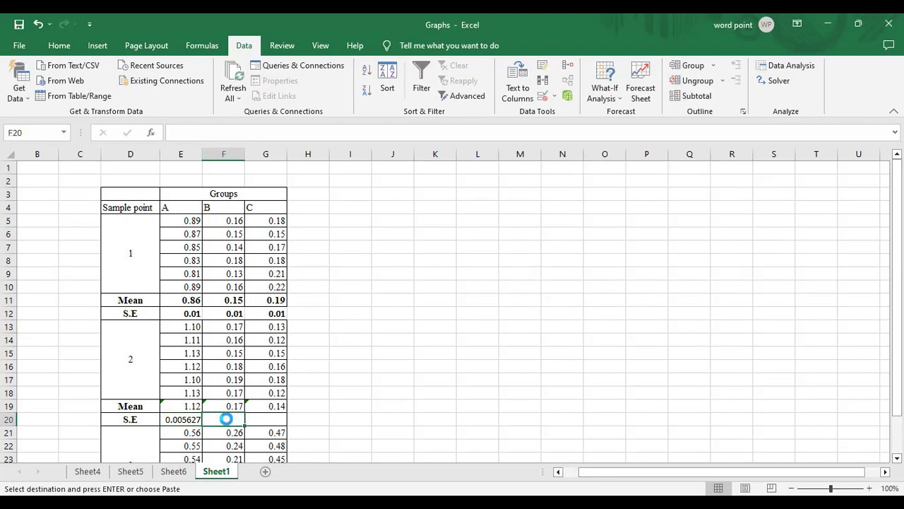
key("ctrl+v")
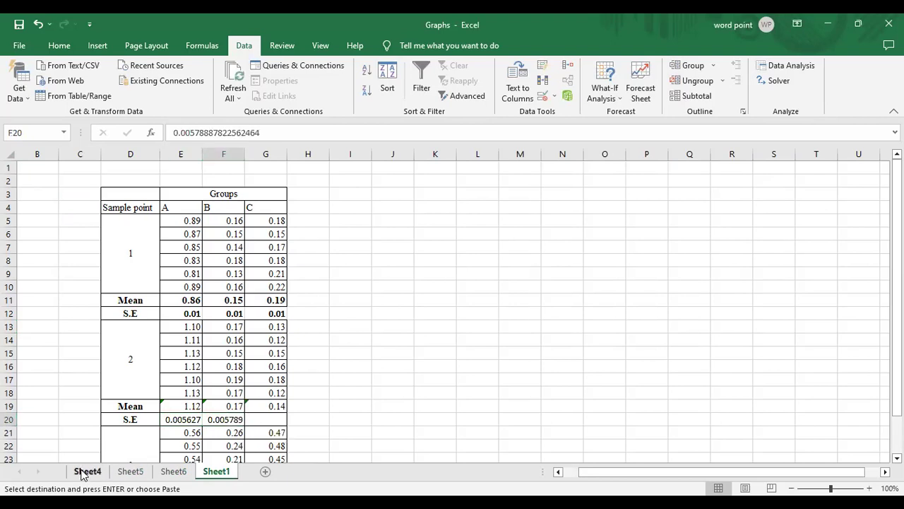
Permanently delete Sheet4 and go back to Sheet1
right_click(86, 471)
left_click(116, 331)
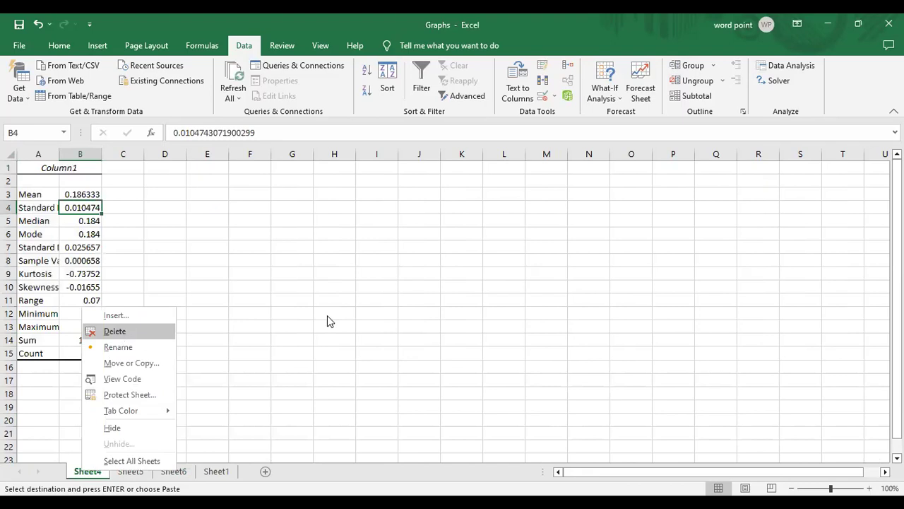
left_click(429, 298)
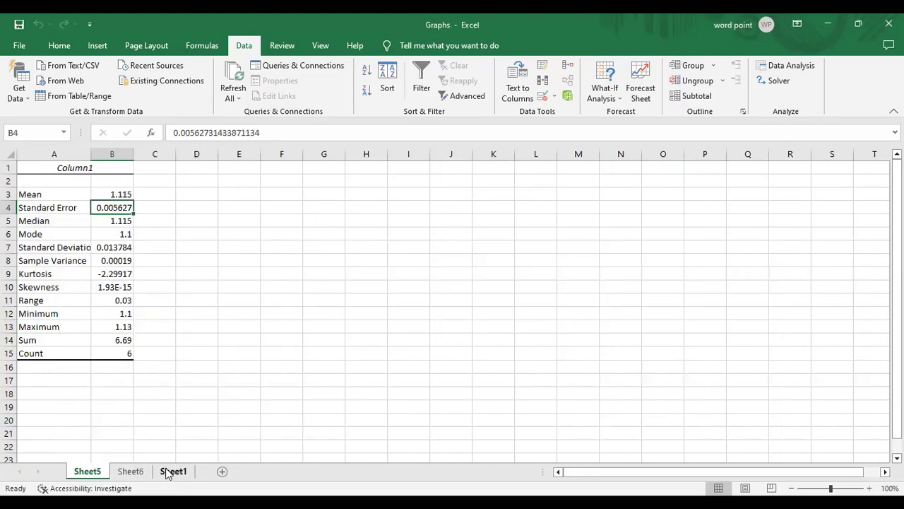
left_click(173, 472)
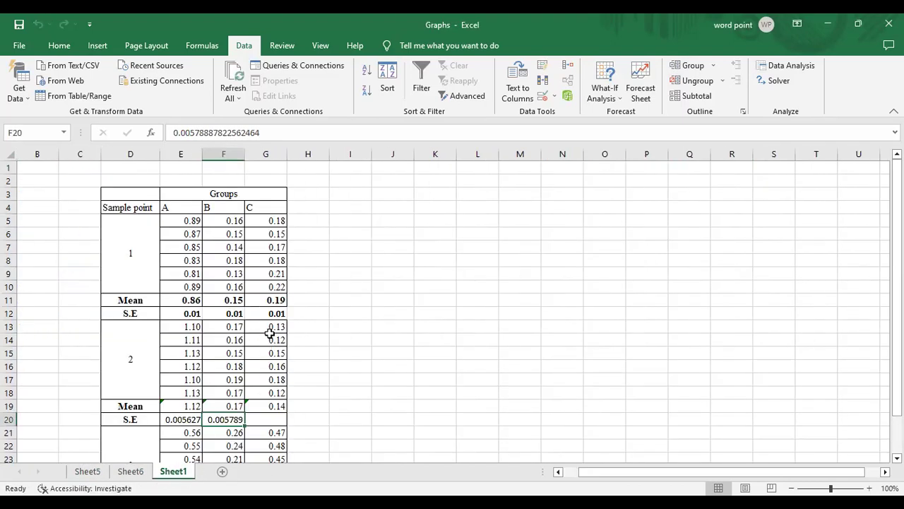
Run Descriptive Statistics on G13:G18
left_click(797, 66)
left_click(723, 196)
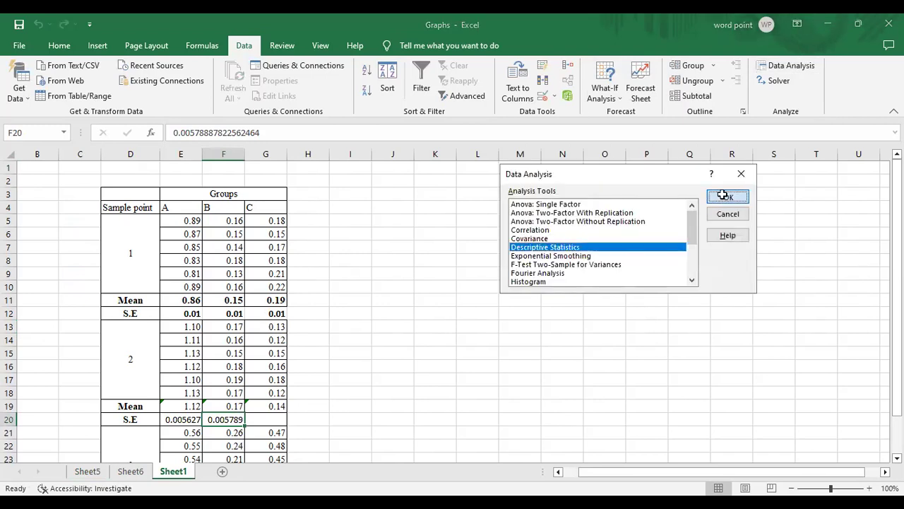
key("BackSpace")
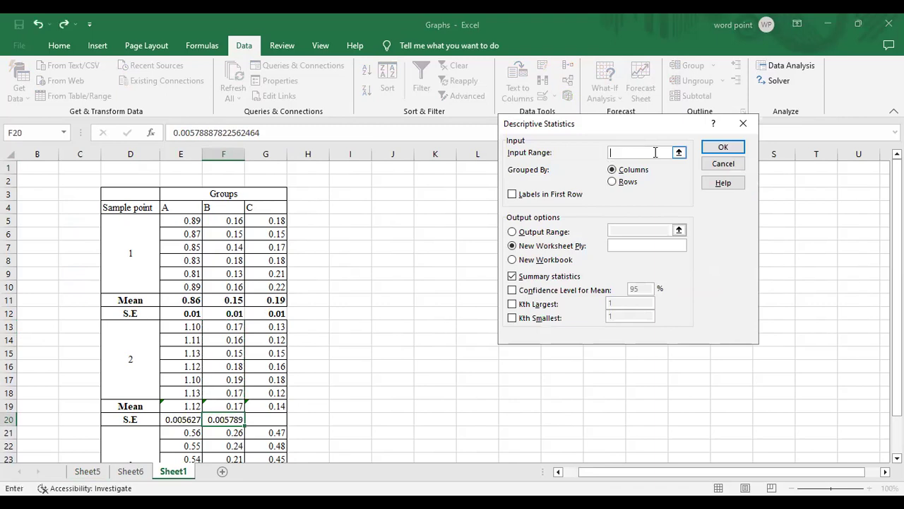
left_click(272, 326)
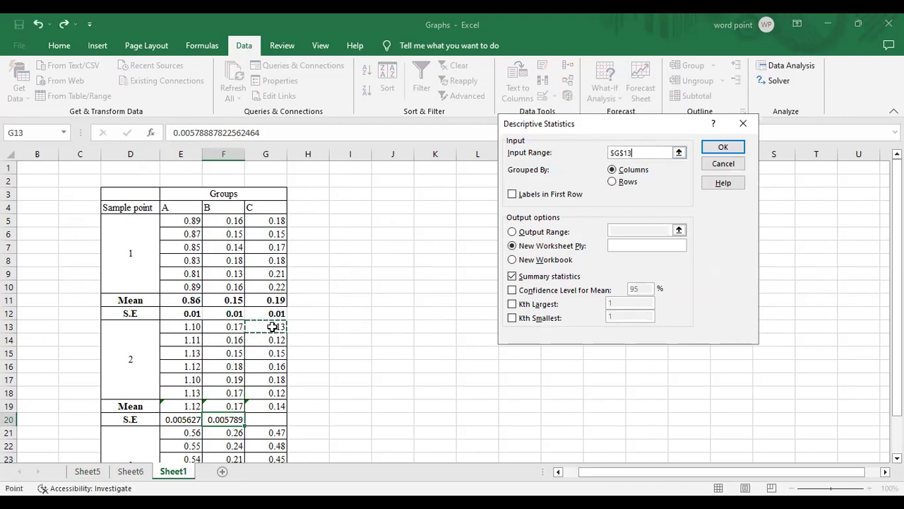
left_click(275, 387, "shift")
left_click(723, 147)
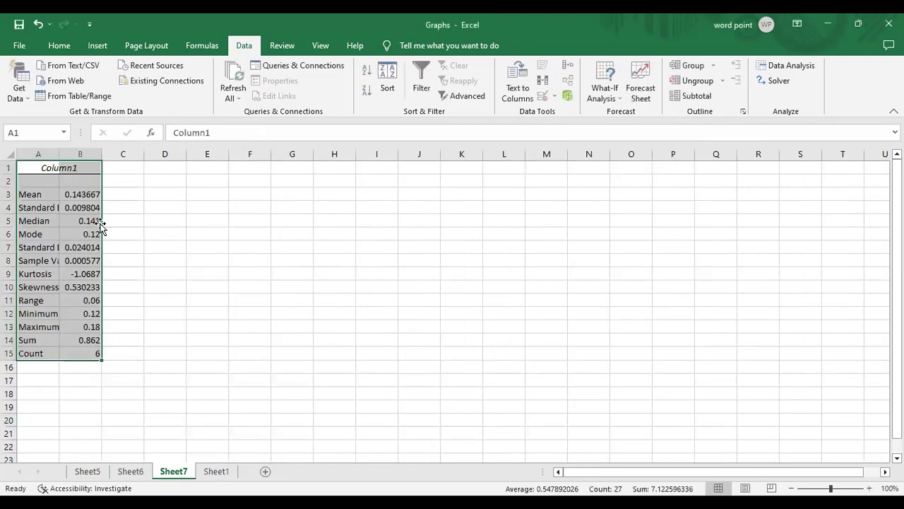
Copy group C's Standard Error from B4 into G20 on Sheet1
left_click(78, 207)
key("ctrl+c")
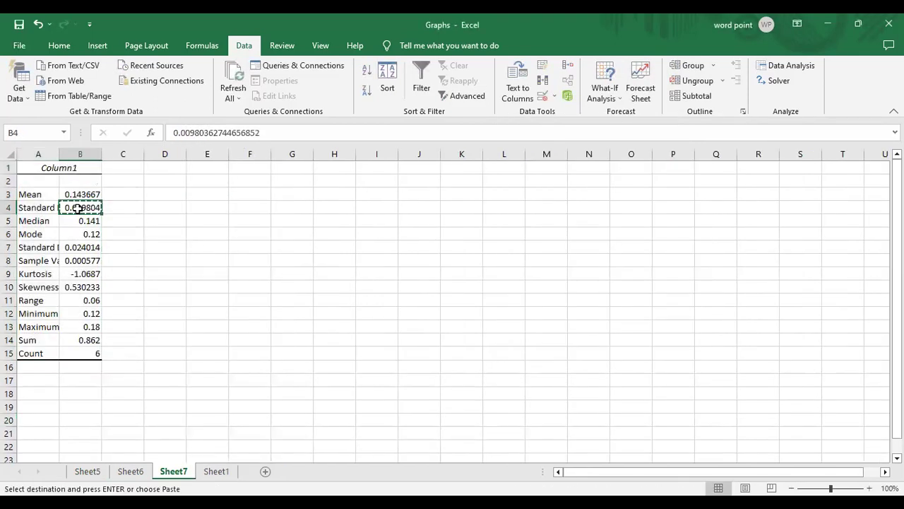
left_click(216, 472)
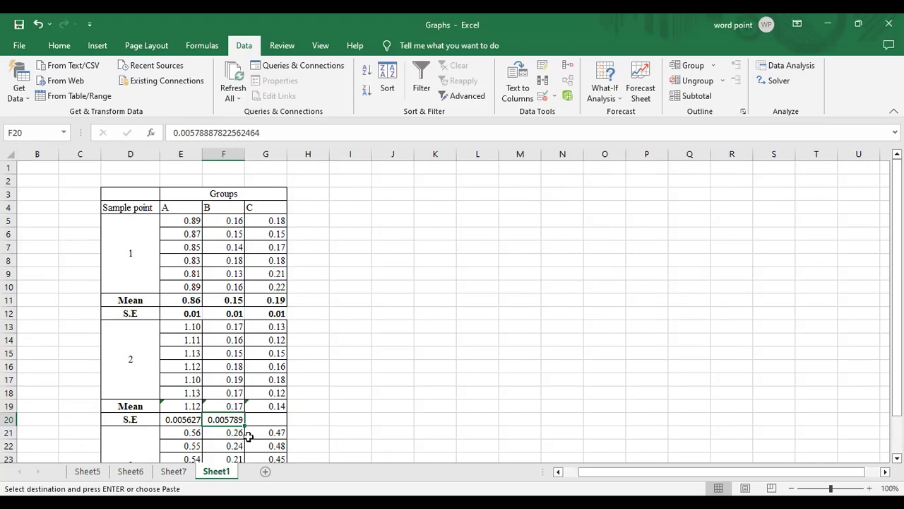
left_click(261, 418)
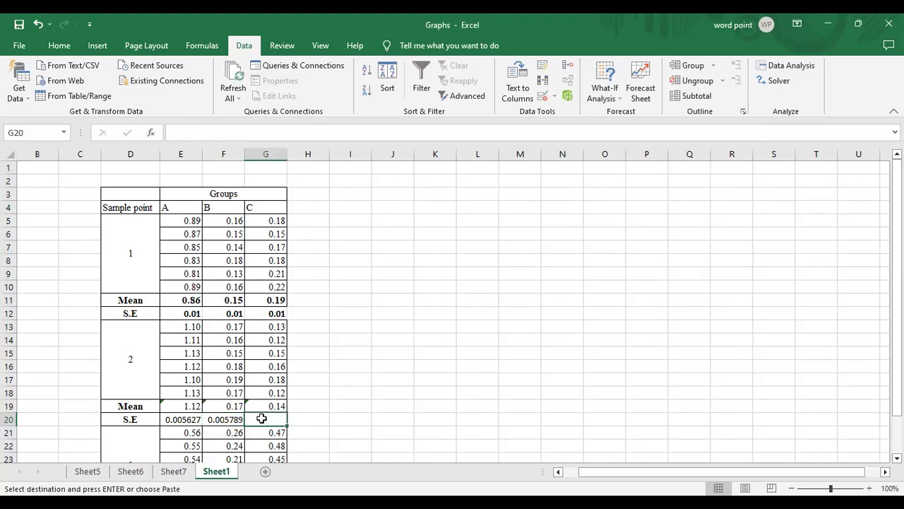
key("ctrl+v")
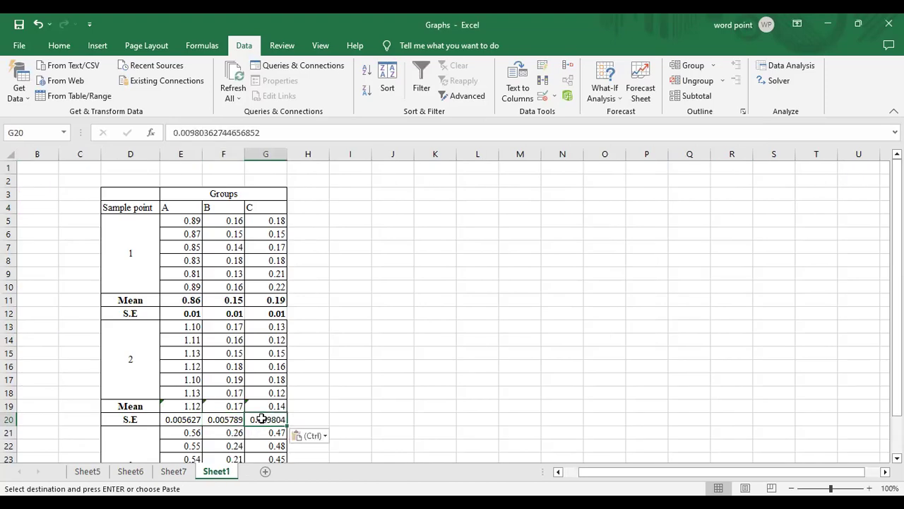
Round the F20 and G20 standard errors to 0.01 with Decrease Decimal
double_click(172, 420)
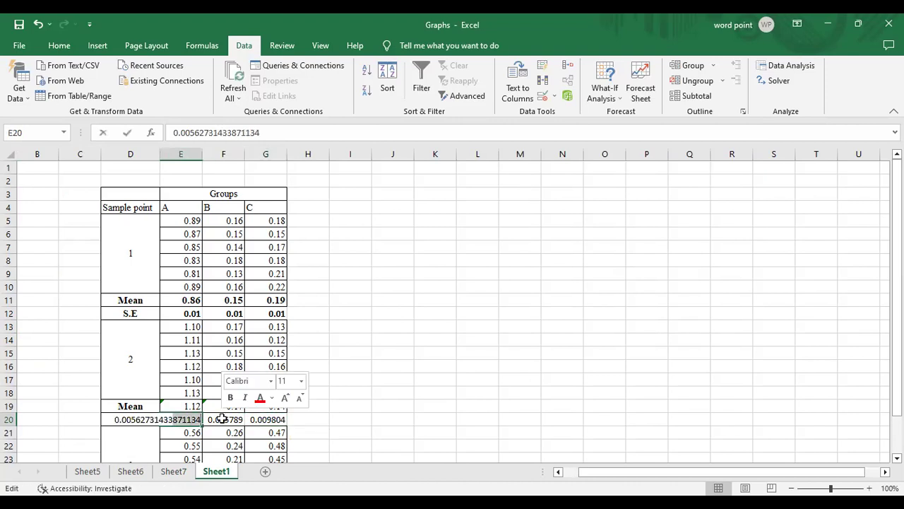
left_click(351, 407)
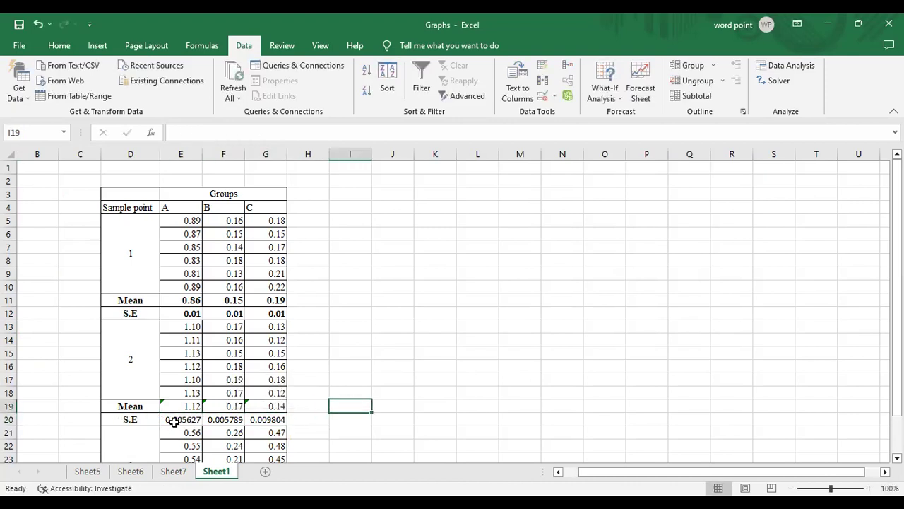
left_click_drag(216, 419, 276, 419)
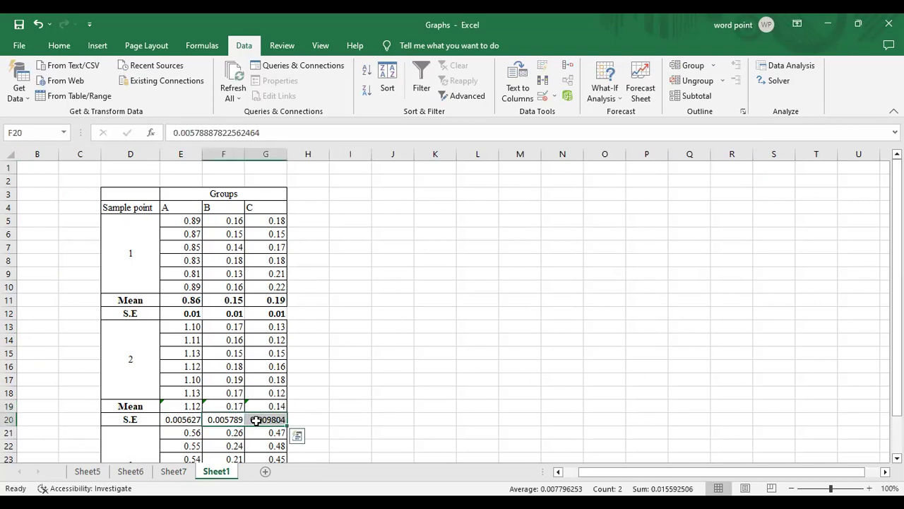
right_click(256, 420)
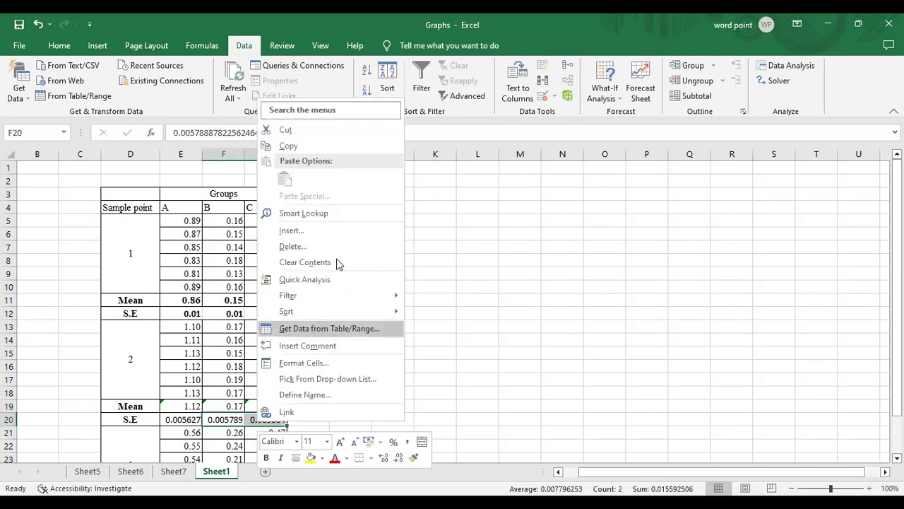
left_click(400, 458)
left_click(400, 459)
left_click(400, 459)
left_click(400, 458)
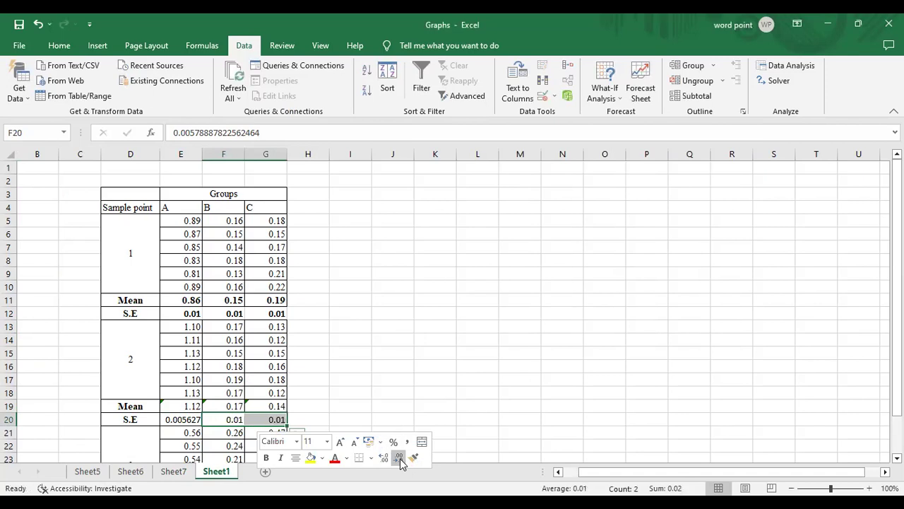
left_click(364, 384)
Round the E20 standard error to 0.01 as well
left_click(192, 420)
right_click(194, 422)
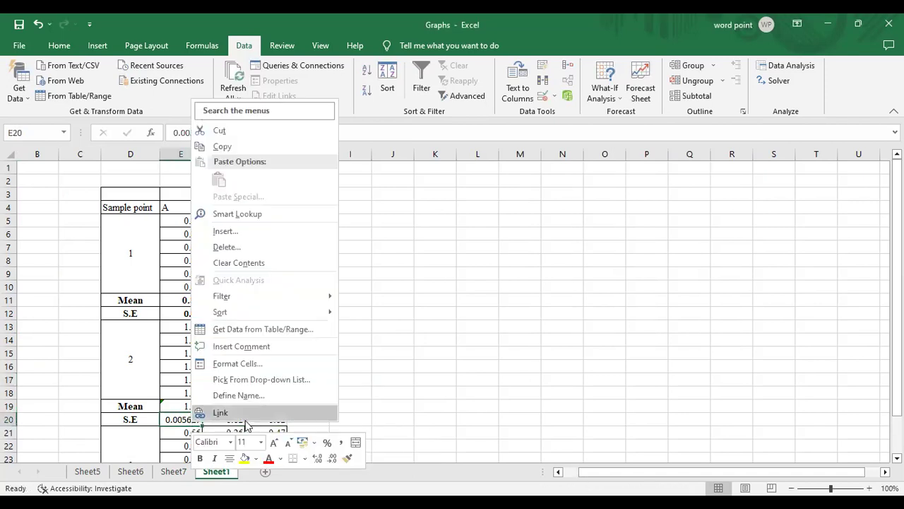
left_click(330, 459)
left_click(330, 459)
left_click(330, 460)
left_click(378, 378)
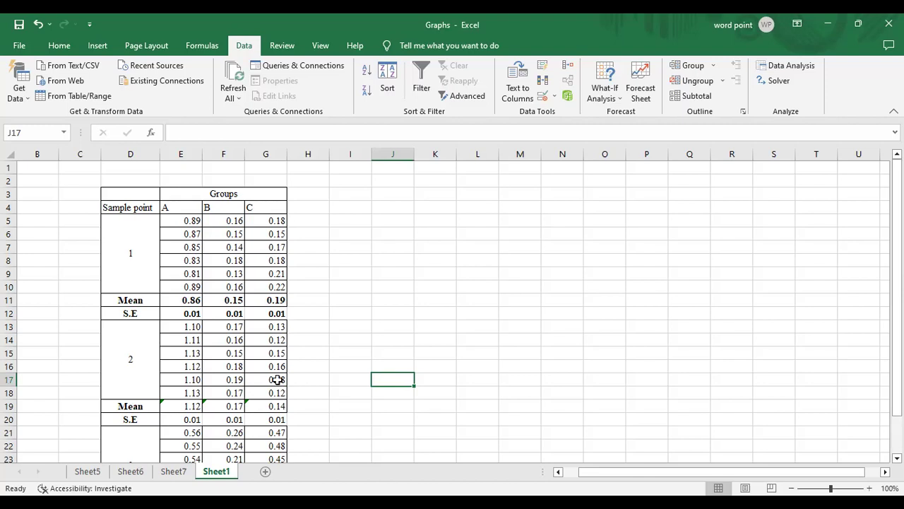
Enter 'Sample point' in J7 with 1 and 2 below, then copy the Groups header E3:G4
left_click(390, 248)
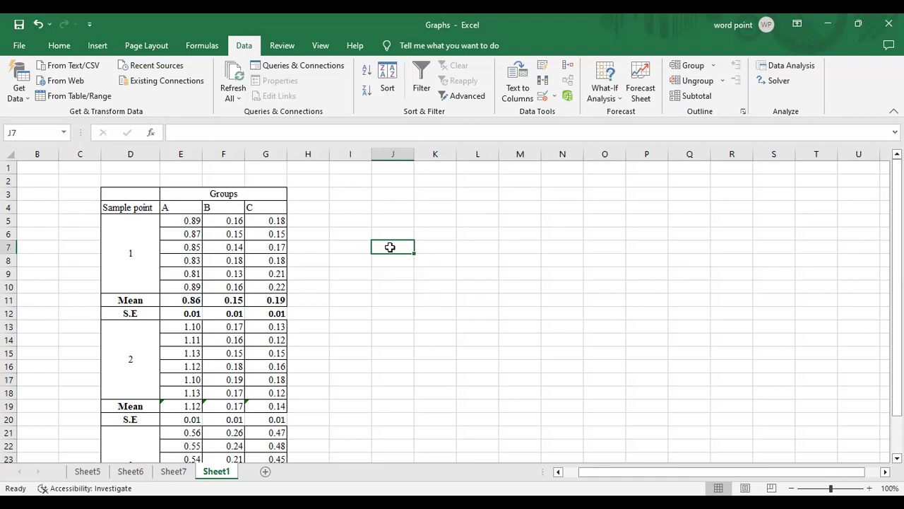
type("Sam")
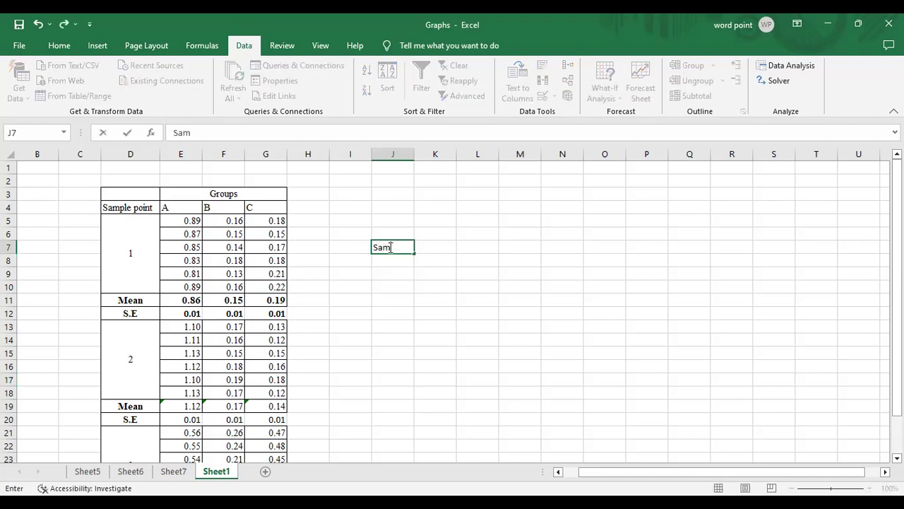
type("ple po")
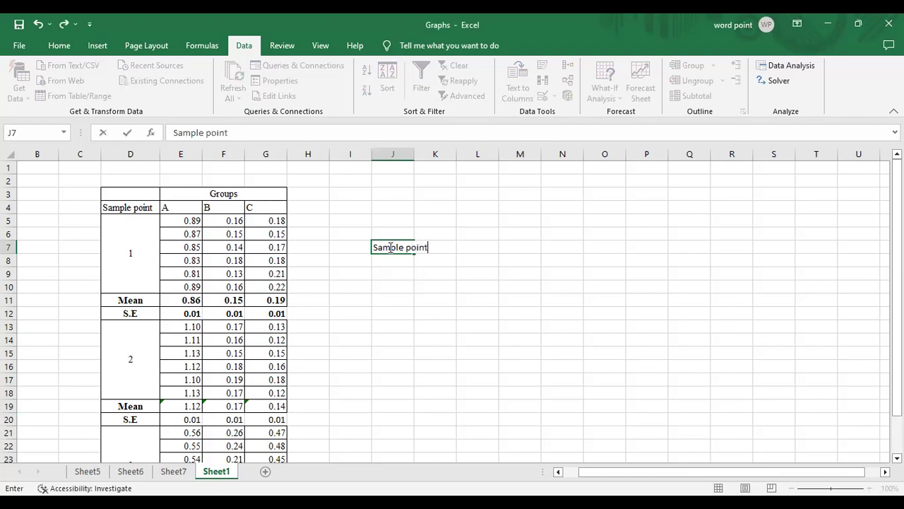
type("int")
key("Return")
type("1")
key("Return")
type("2")
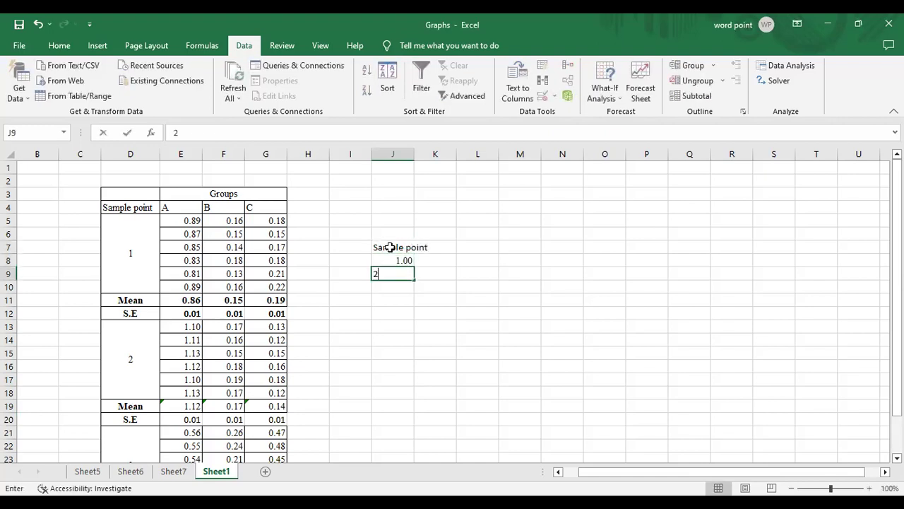
key("Return")
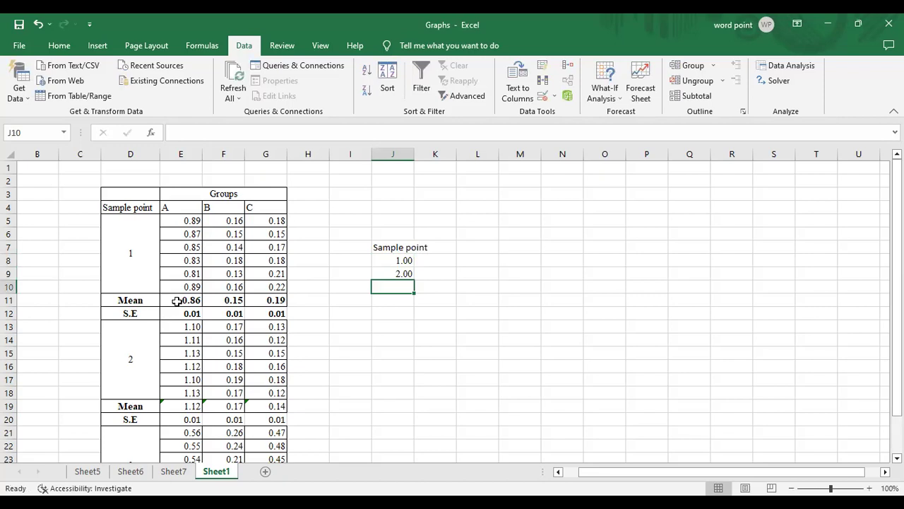
left_click_drag(171, 199, 241, 201)
key("ctrl+c")
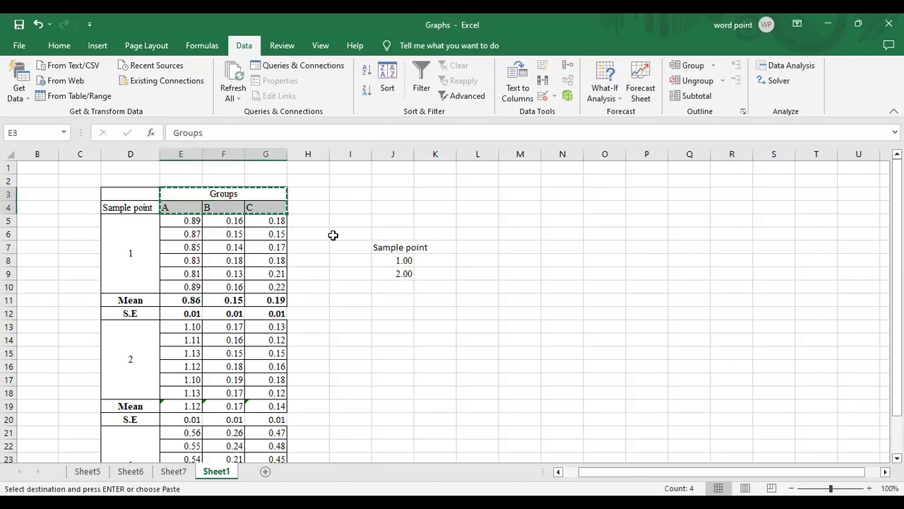
Paste the Groups header at K6 and sample point 1 means as values in K8, two decimals
left_click(433, 234)
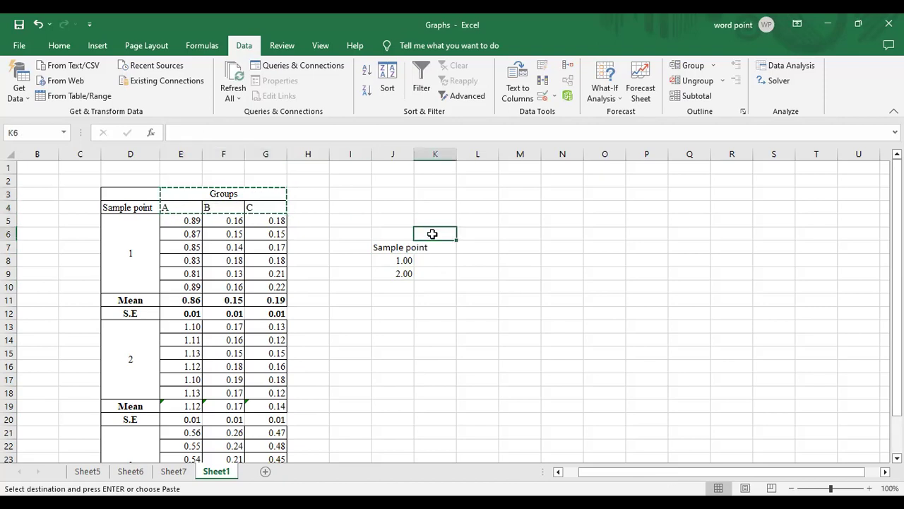
key("ctrl+v")
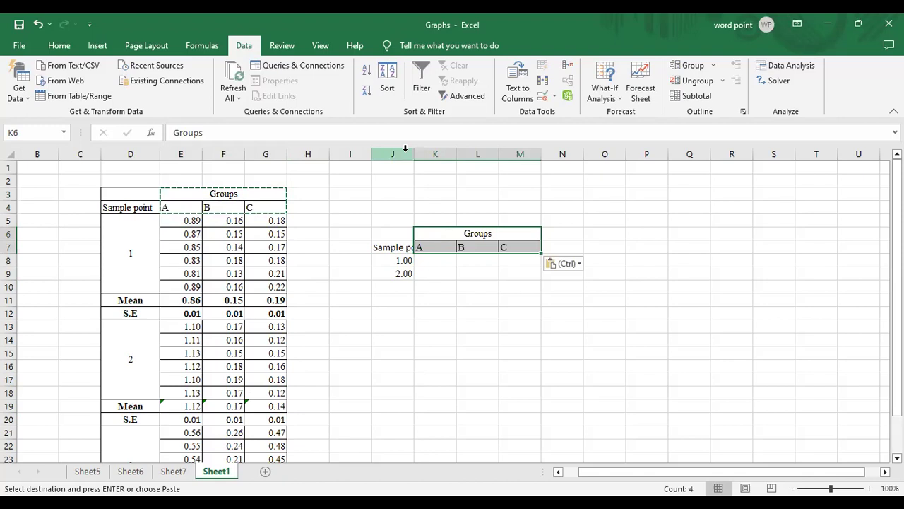
left_click(178, 300)
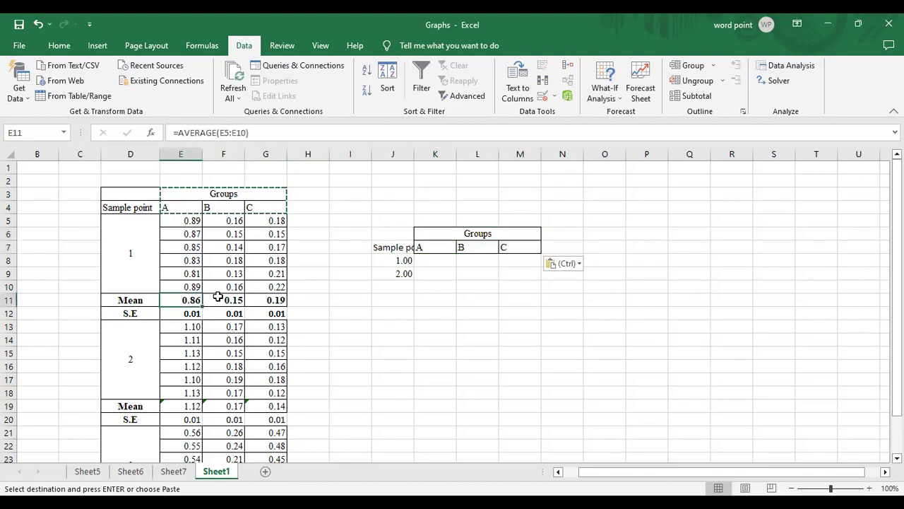
left_click_drag(219, 297, 266, 299)
key("ctrl+c")
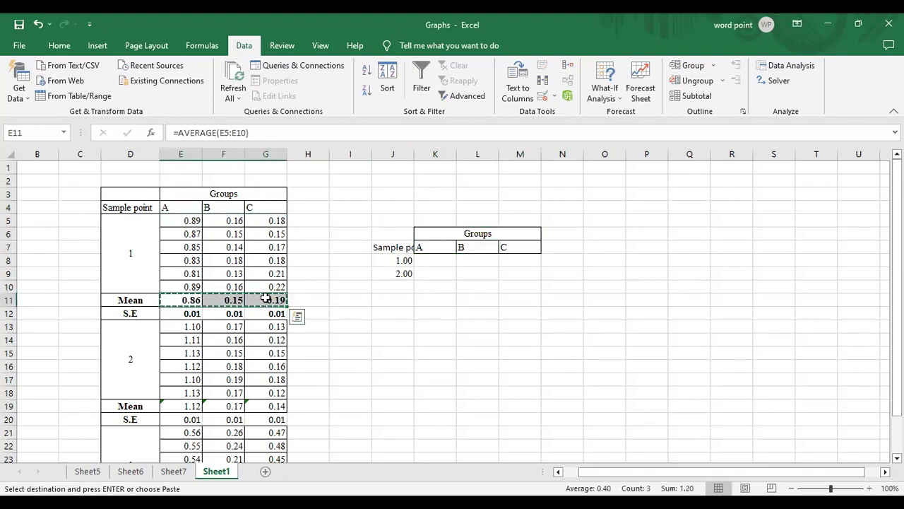
left_click(434, 260)
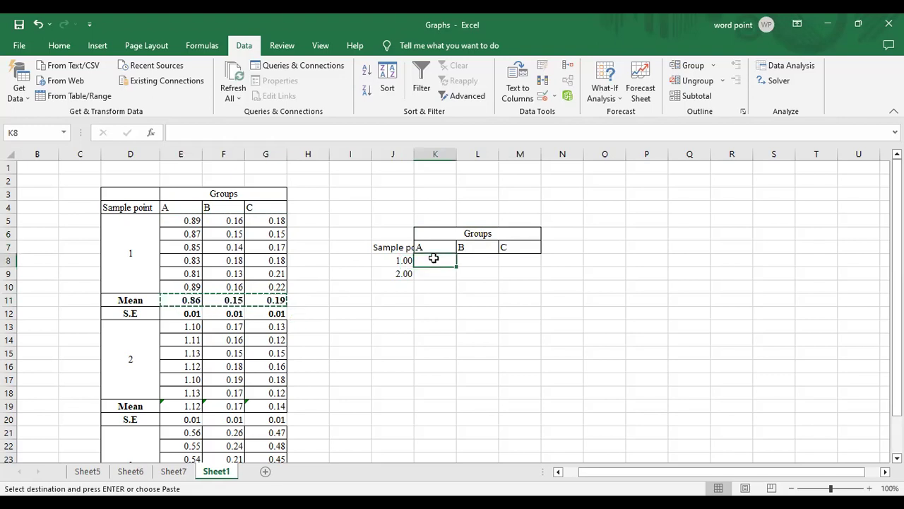
right_click(434, 259)
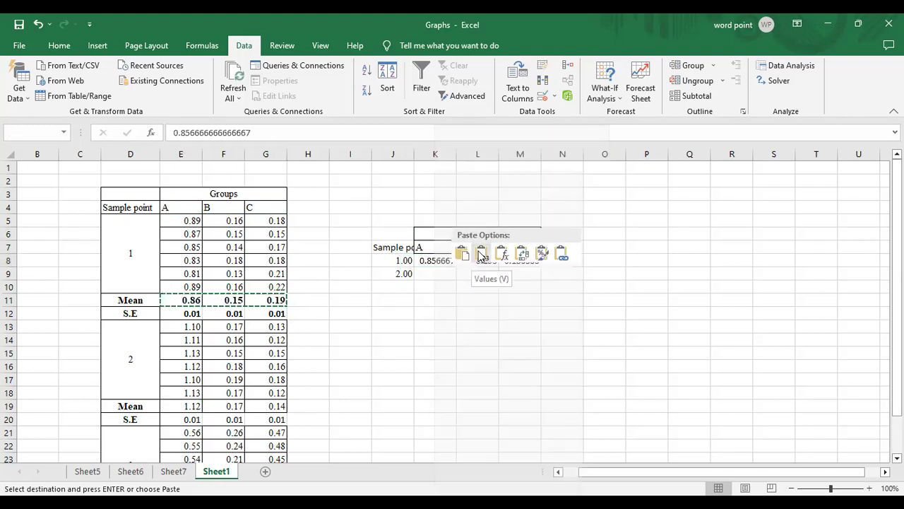
left_click(481, 256)
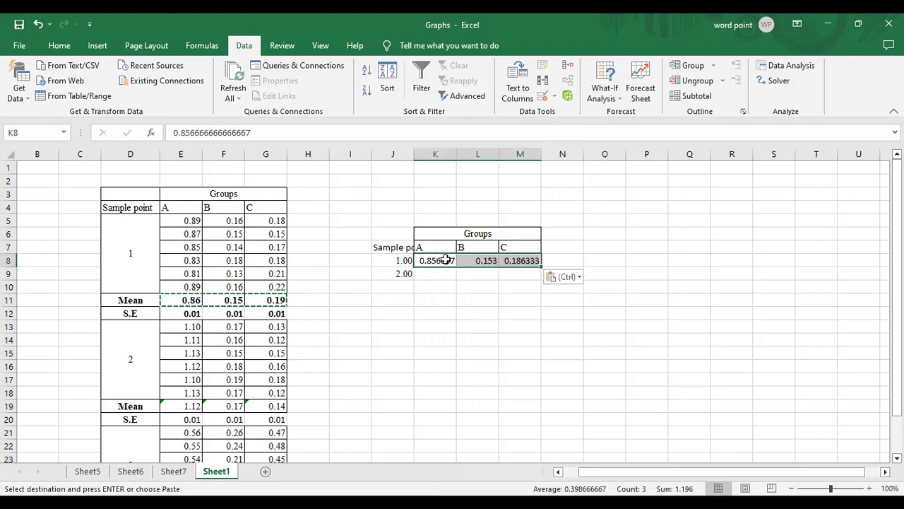
right_click(445, 263)
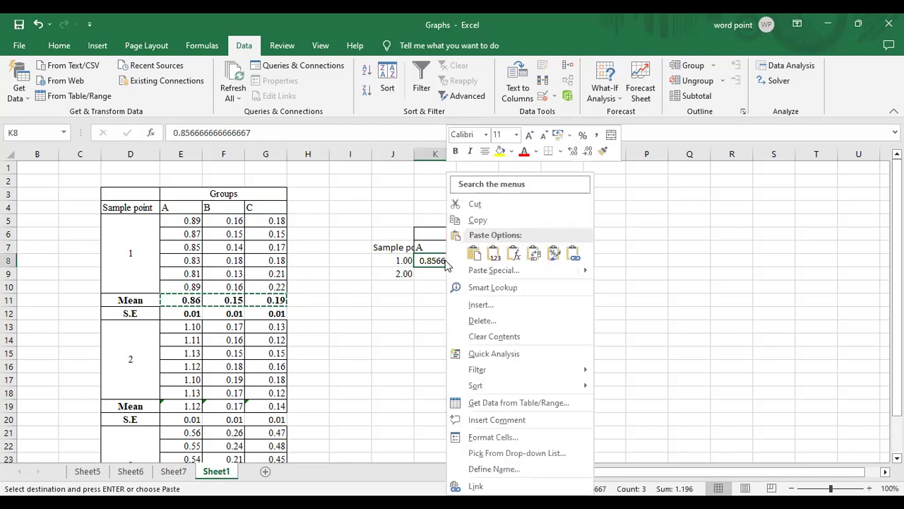
left_click(588, 152)
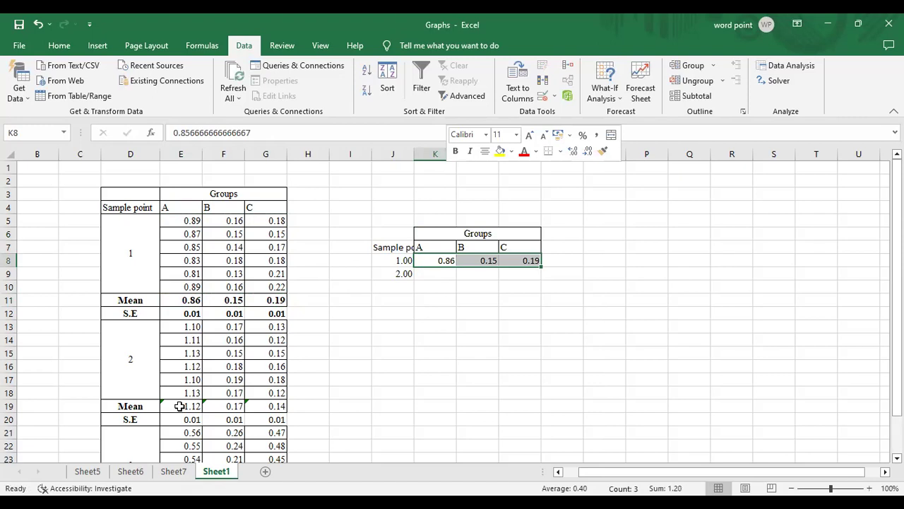
Paste sample point 2 means as values into K9 with two decimals, then select J6:M9
left_click_drag(180, 406, 256, 406)
key("ctrl+c")
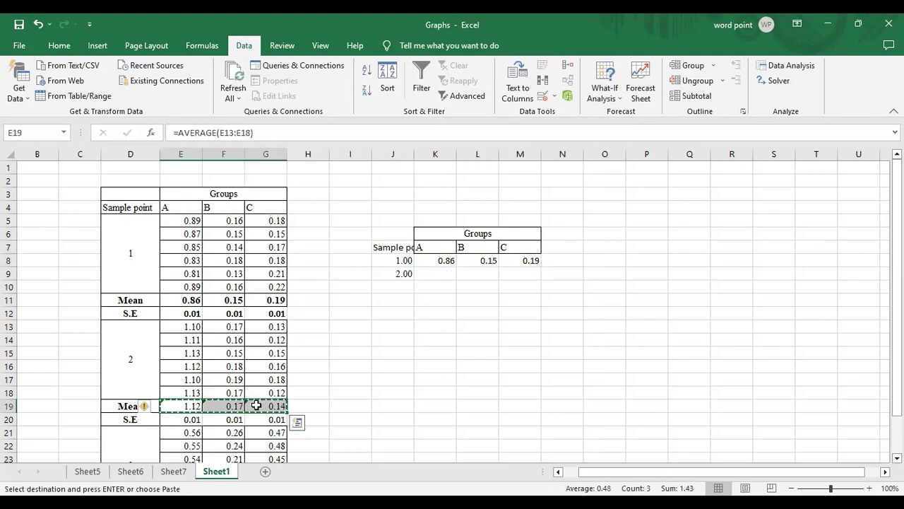
right_click(438, 272)
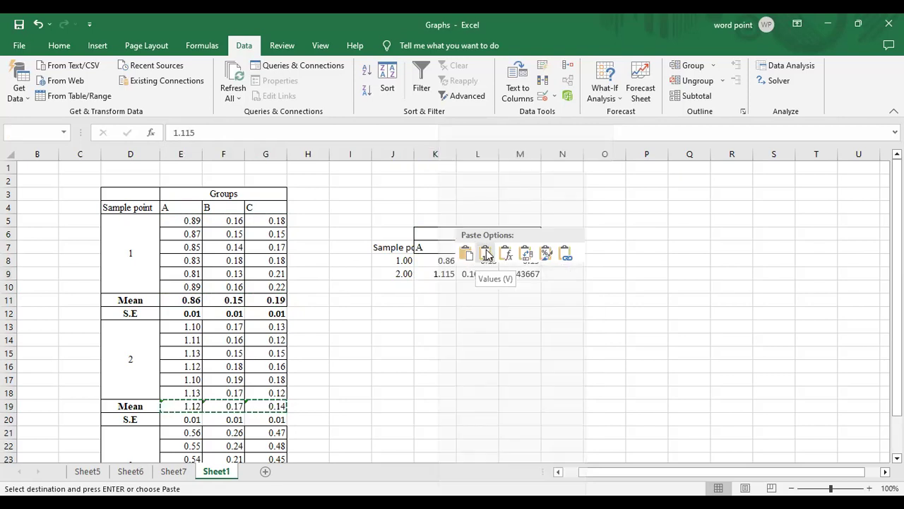
left_click(486, 254)
right_click(449, 274)
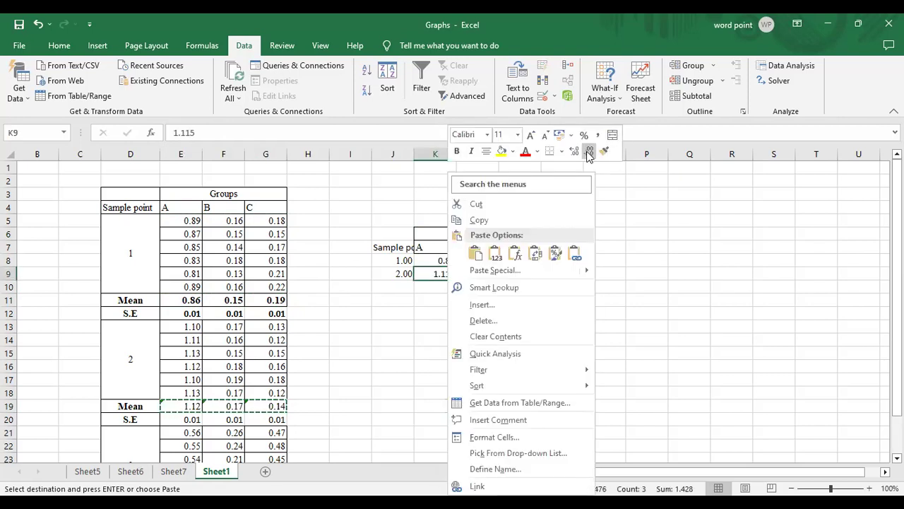
left_click(587, 153)
left_click(574, 153)
left_click(602, 258)
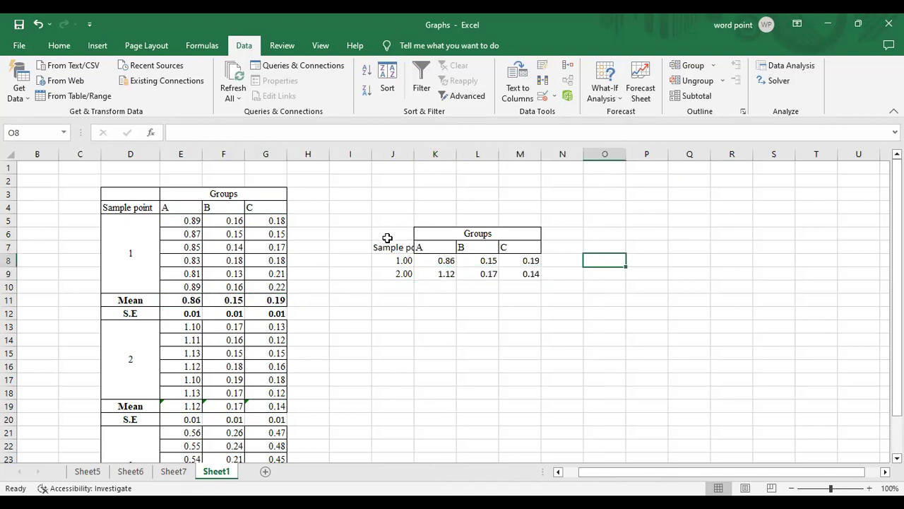
left_click_drag(438, 261, 463, 268)
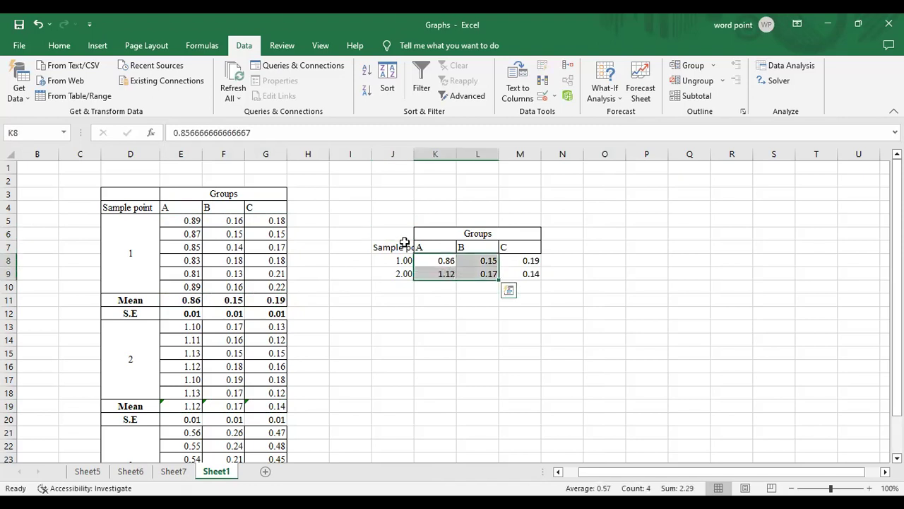
left_click_drag(396, 231, 533, 274)
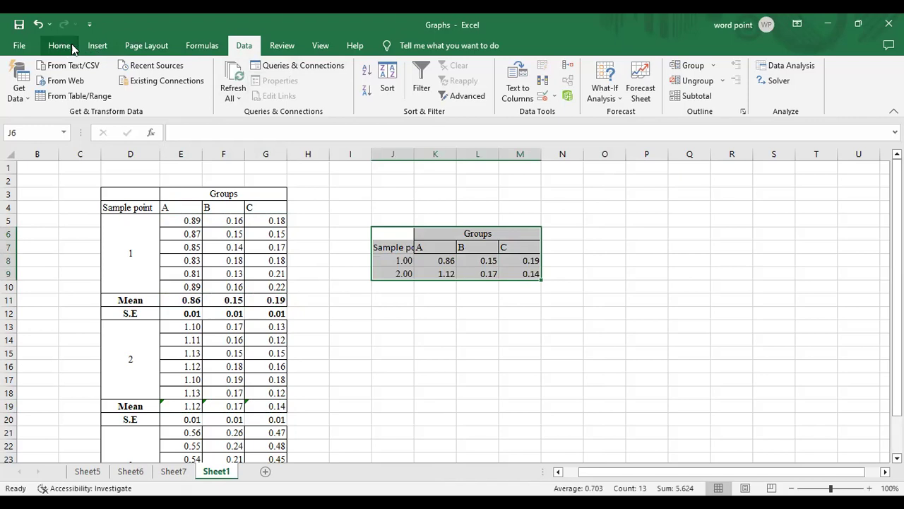
Insert a clustered column chart from the J6:M9 summary table
left_click(96, 47)
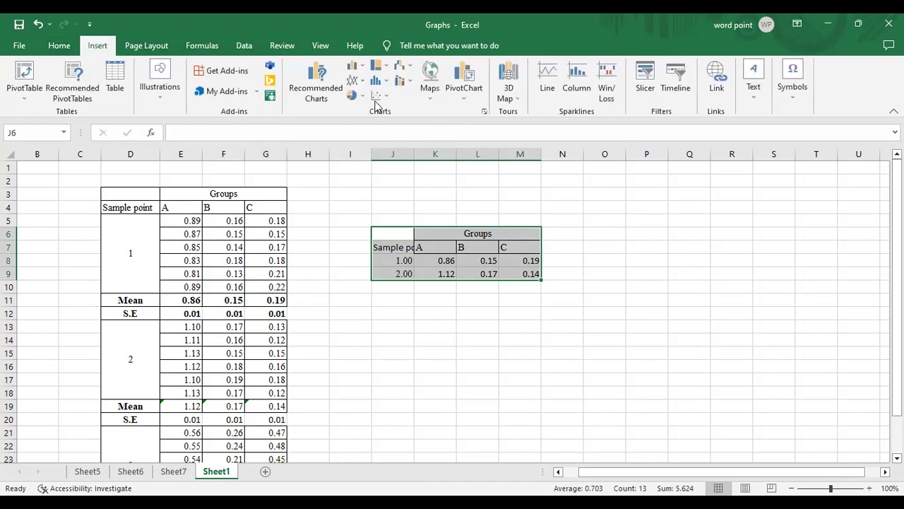
left_click(362, 67)
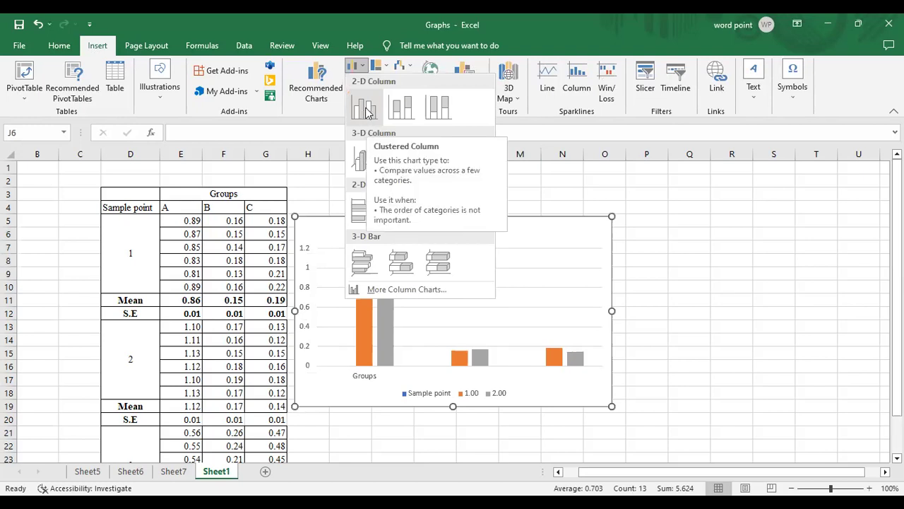
left_click(366, 113)
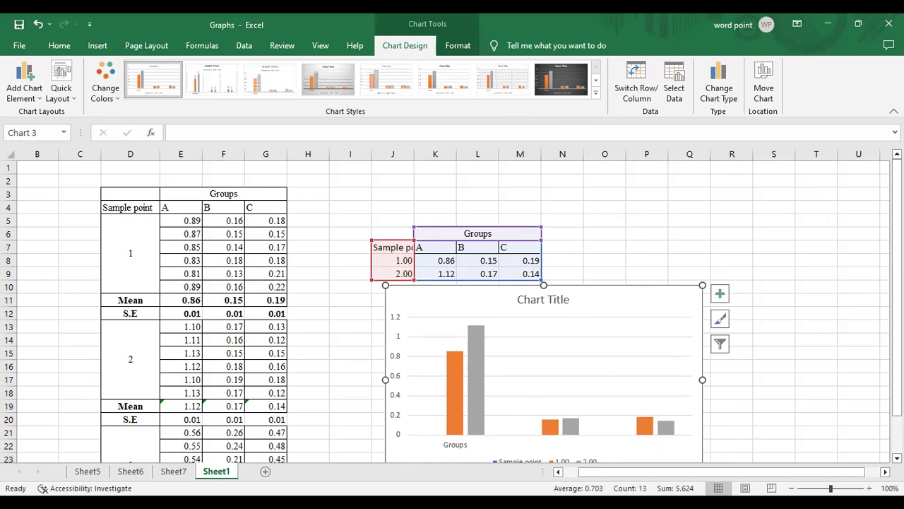
Move the chart slightly left under the summary table and delete its Chart Title
left_click_drag(897, 236, 897, 274)
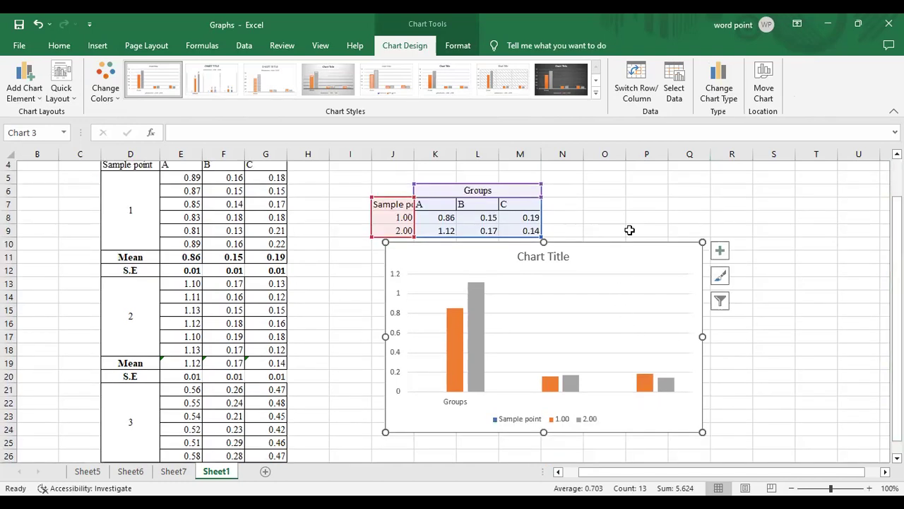
left_click(571, 256)
left_click_drag(571, 255, 526, 262)
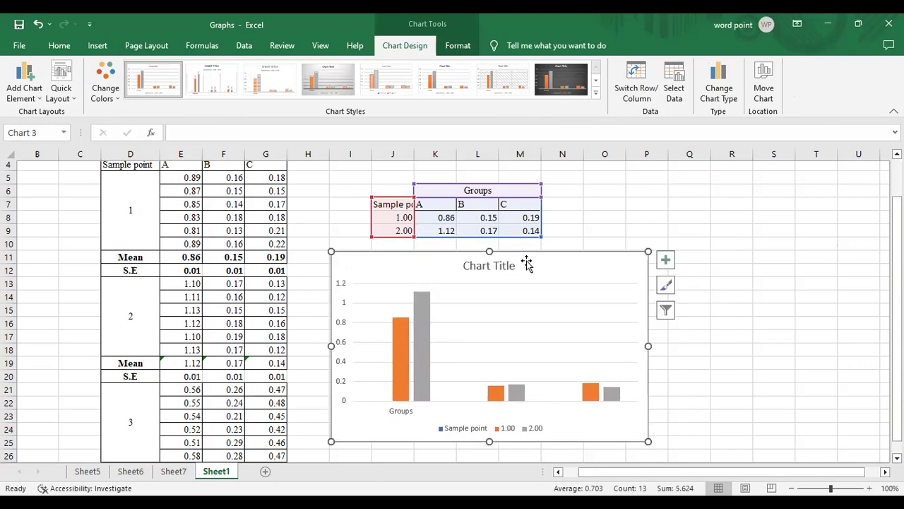
left_click(501, 264)
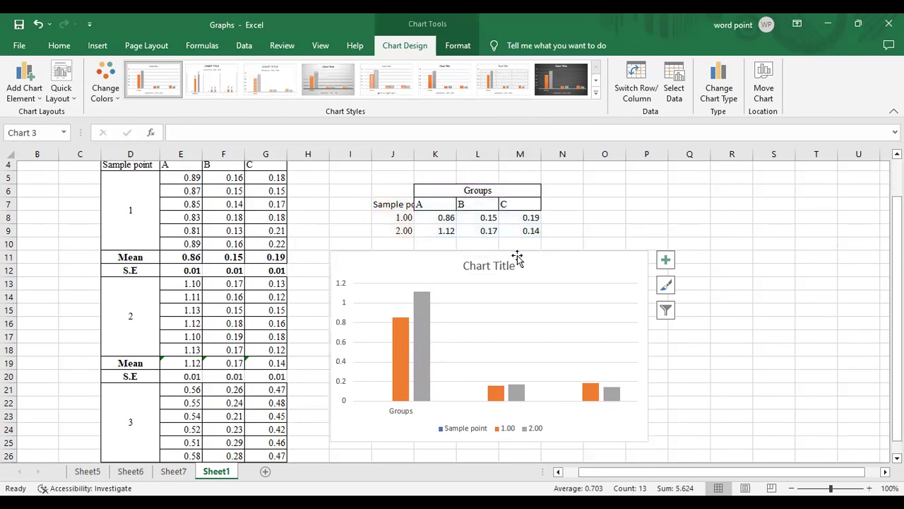
key("Delete")
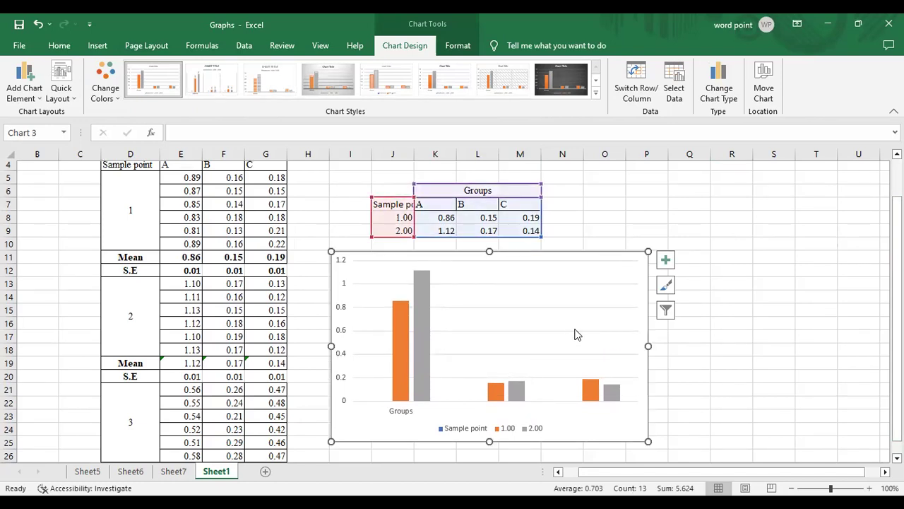
Delete the Sample point legend entry and close the Format Legend pane
left_click(462, 429)
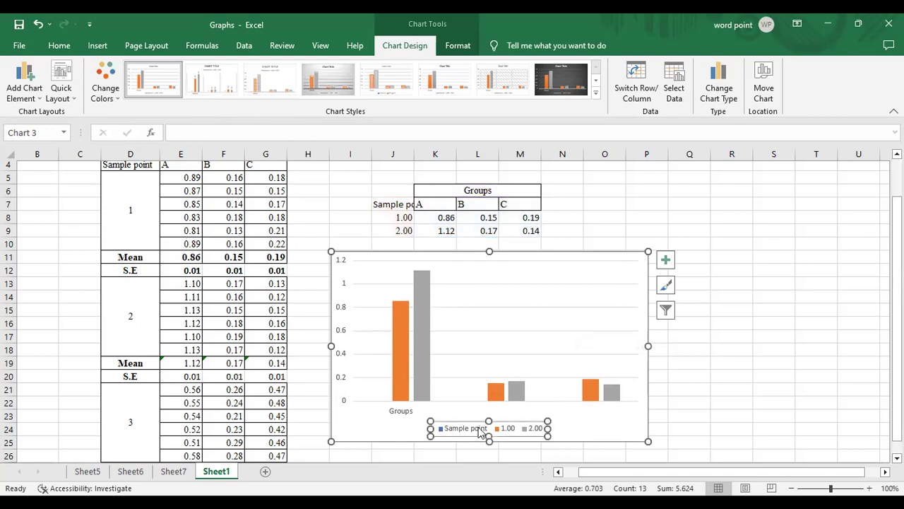
double_click(485, 429)
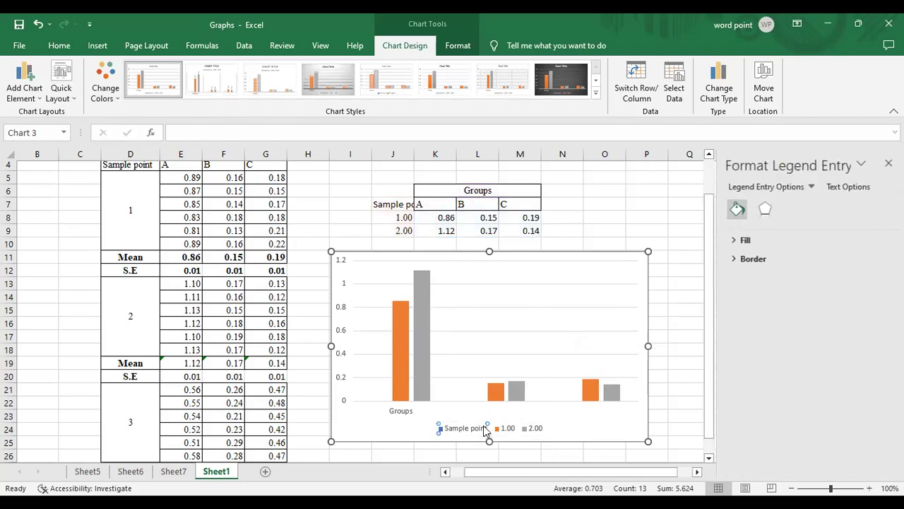
key("Delete")
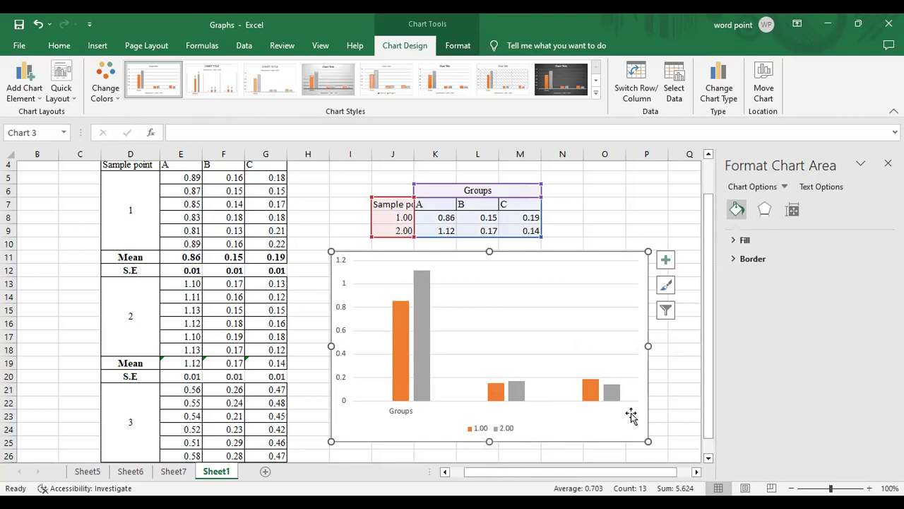
left_click(495, 429)
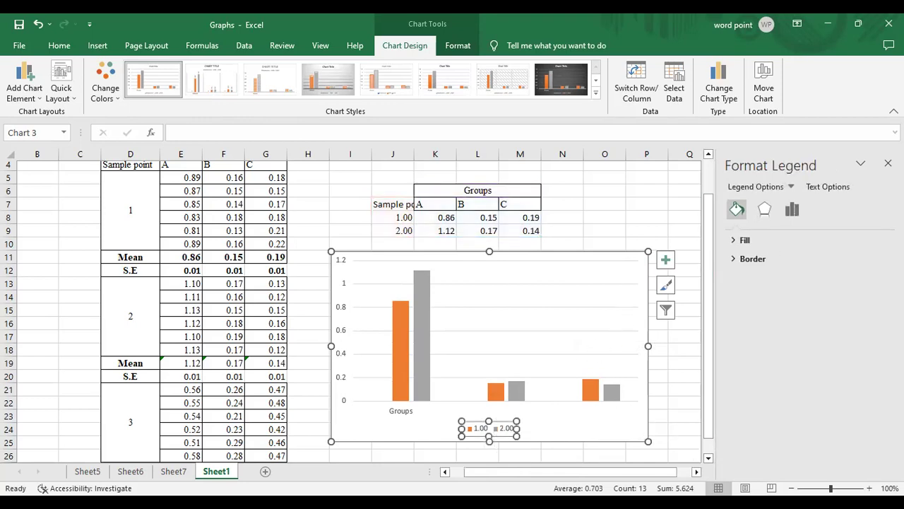
left_click(888, 163)
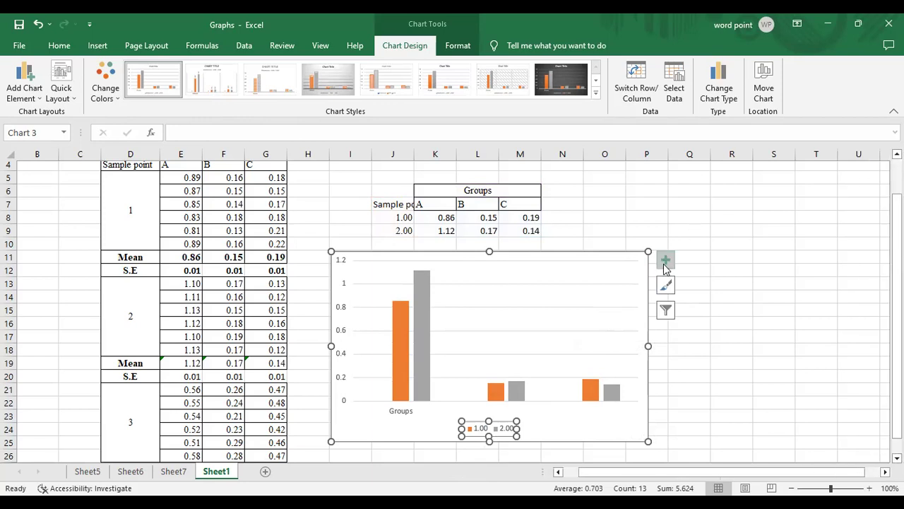
Turn off gridlines, place the legend at the top, and add axis titles from Chart Elements
left_click(665, 263)
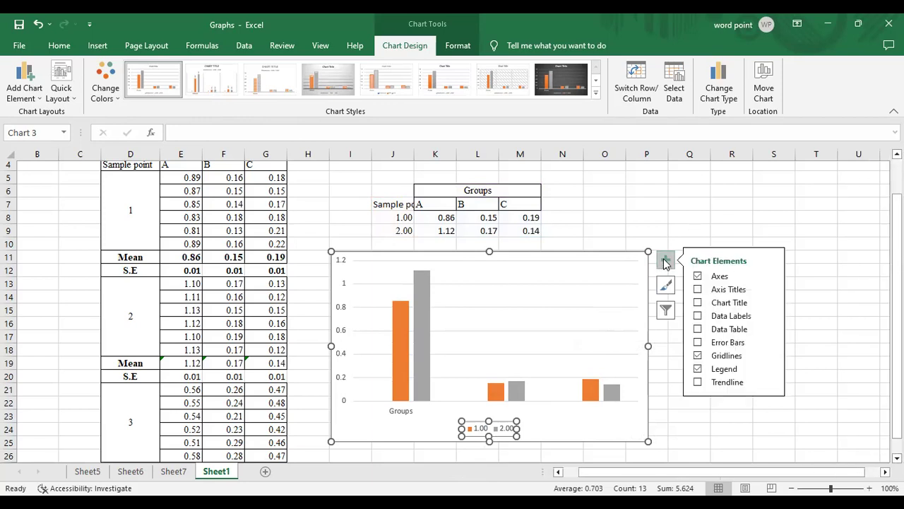
left_click(698, 356)
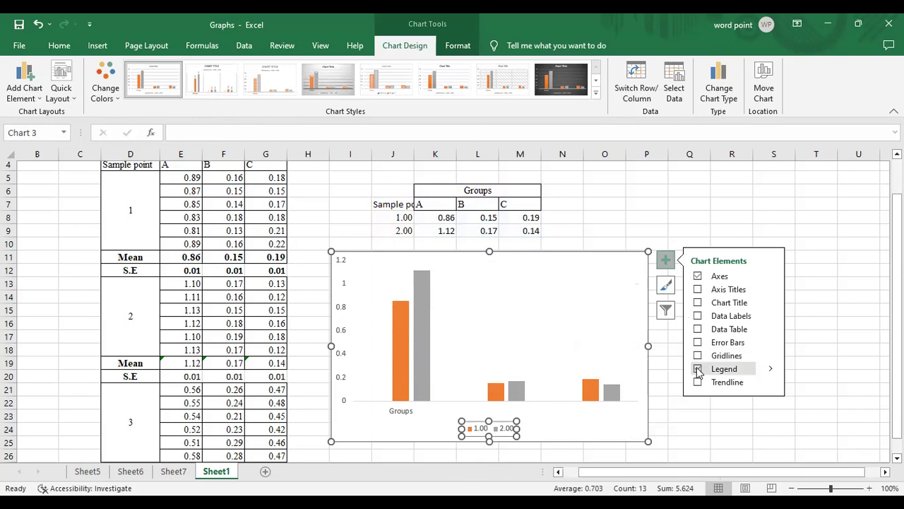
mouse_move(772, 371)
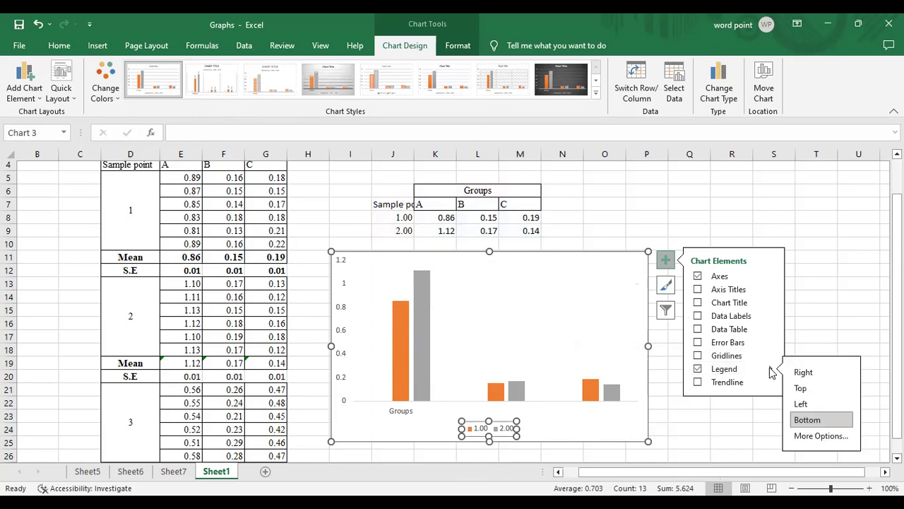
left_click(799, 390)
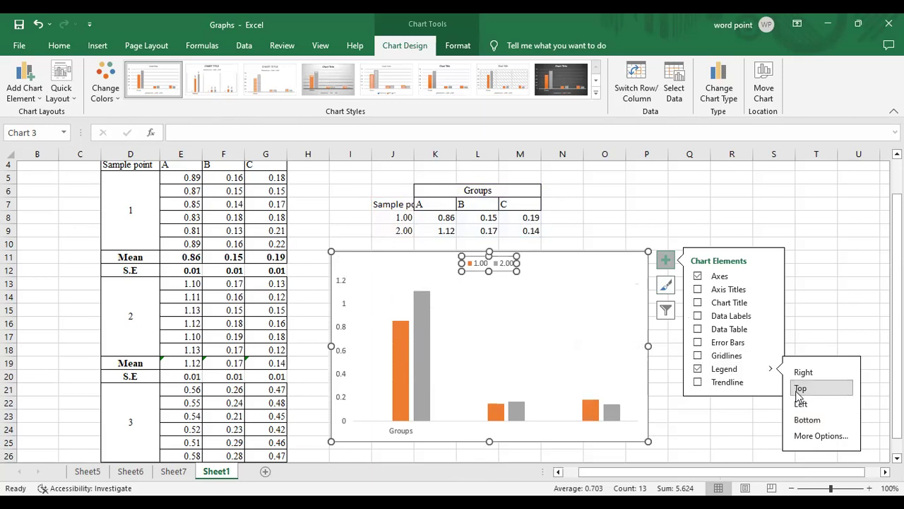
left_click(697, 290)
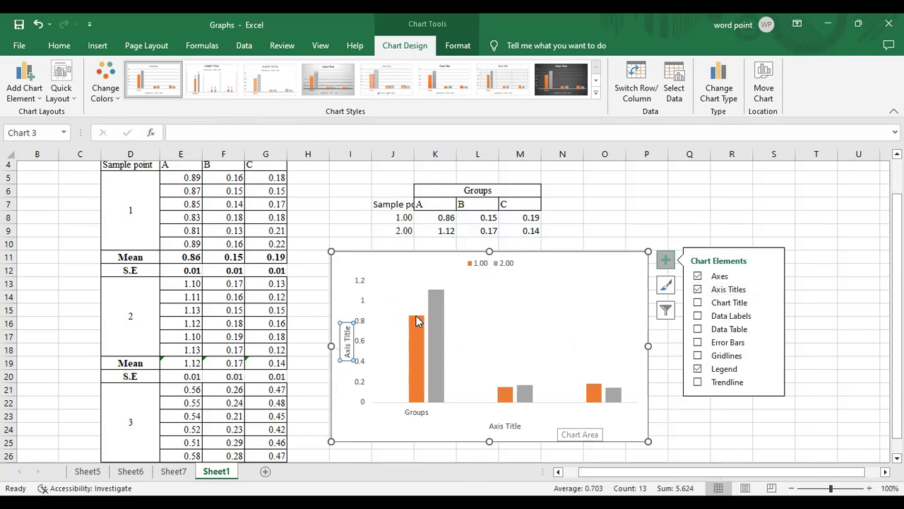
Clear the vertical axis title placeholder, then delete and restore the category labels
left_click(347, 335)
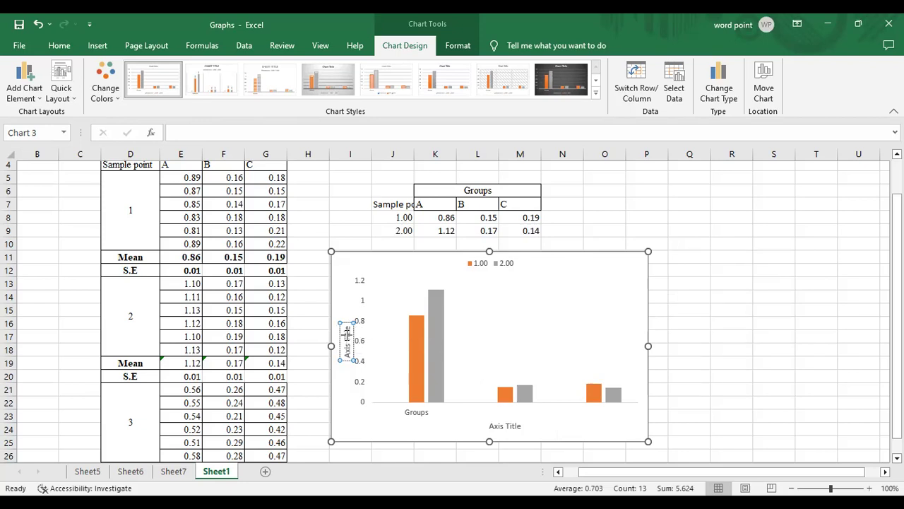
triple_click(347, 334)
key("Delete")
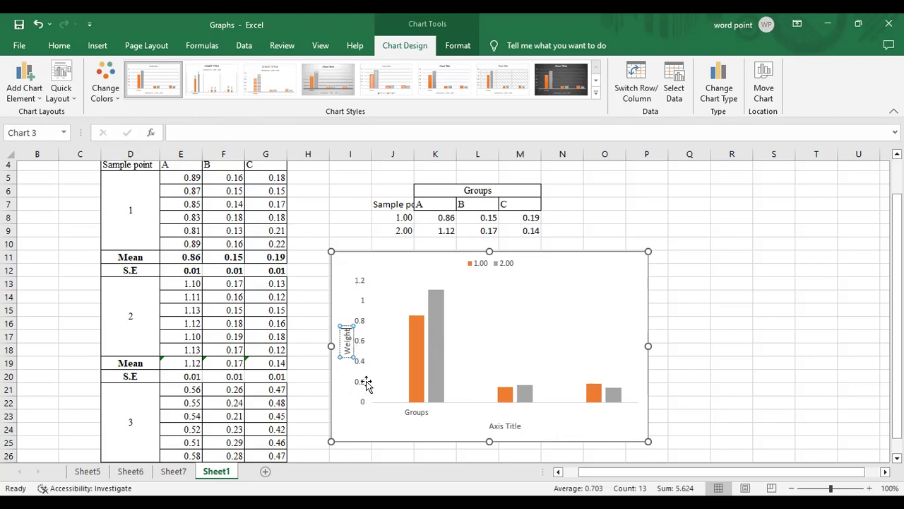
left_click(418, 416)
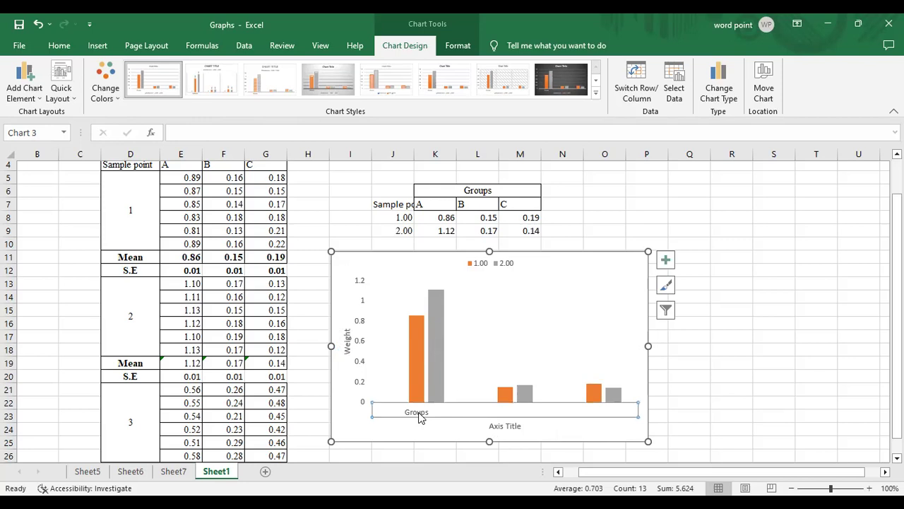
key("Delete")
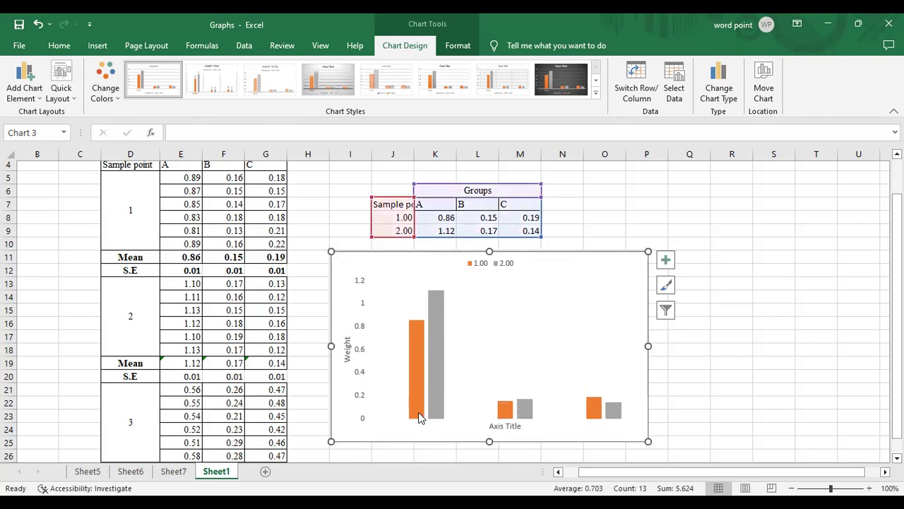
key("ctrl+z")
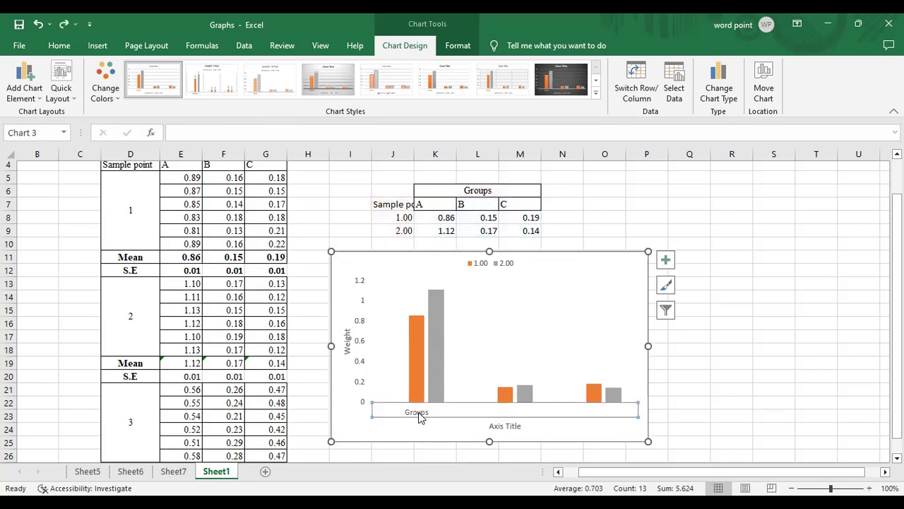
Replace the horizontal 'Axis Title' text with 'Groups'
left_click(512, 427)
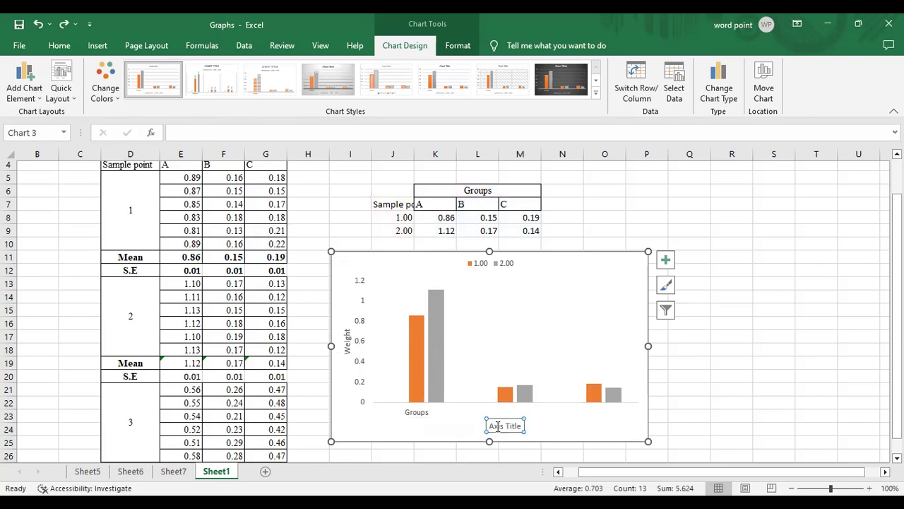
left_click_drag(506, 426, 527, 435)
left_click(503, 426)
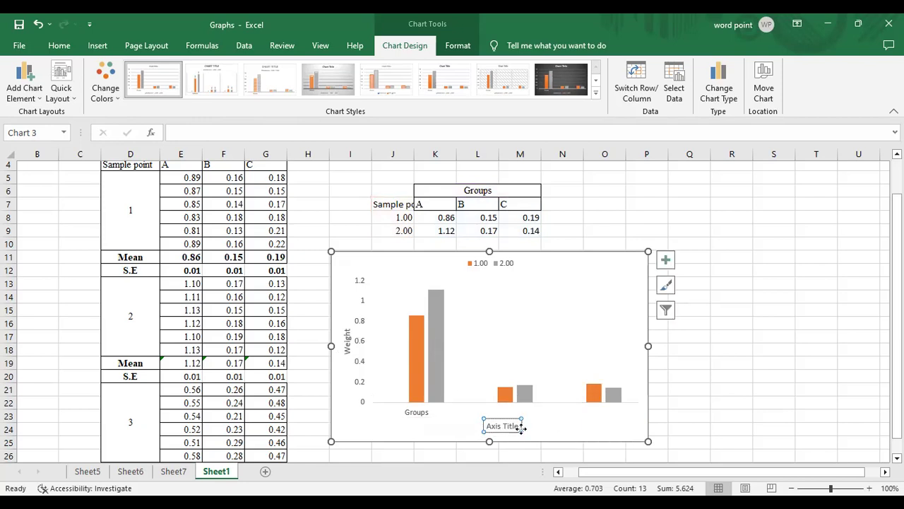
triple_click(509, 429)
type("G")
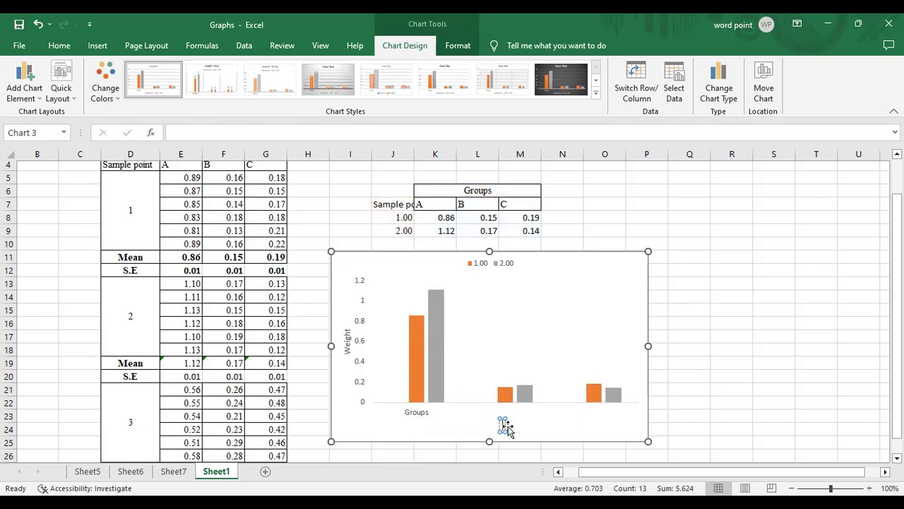
type("roups")
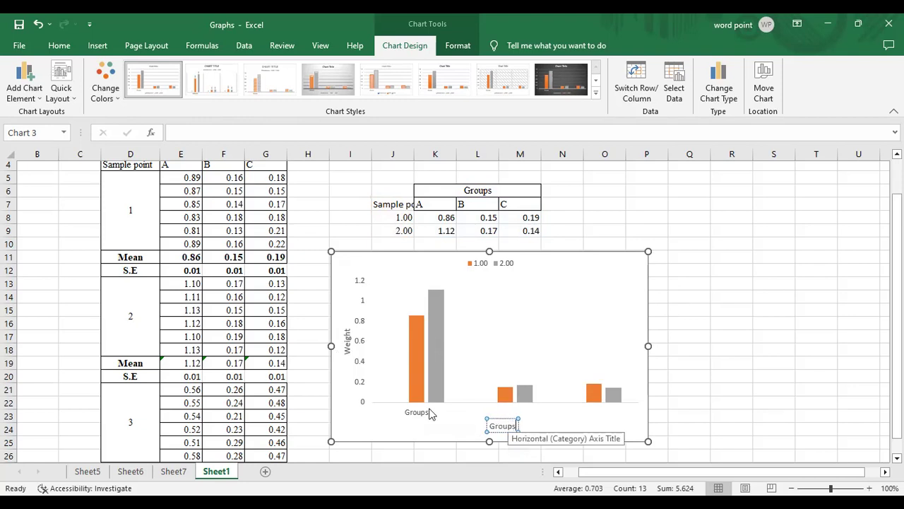
Set both Major and Minor tick mark types on the vertical axis to Outside
left_click(365, 401)
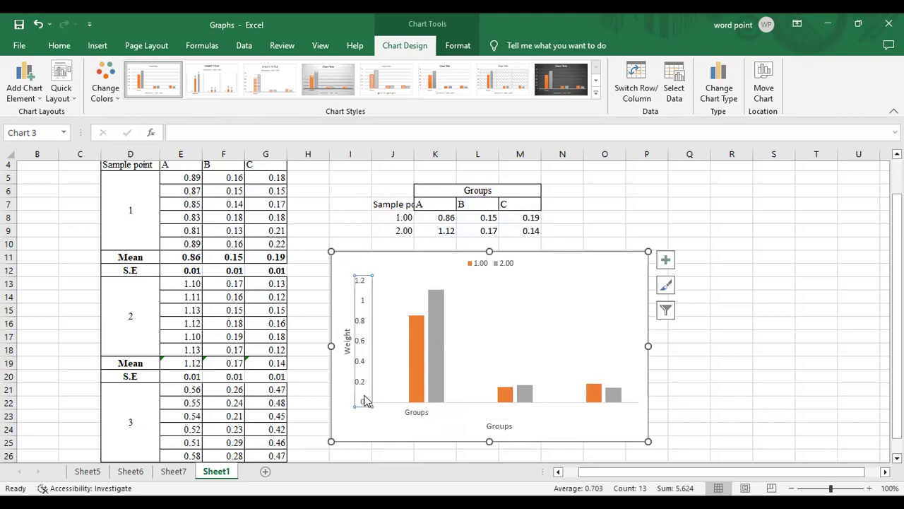
double_click(364, 401)
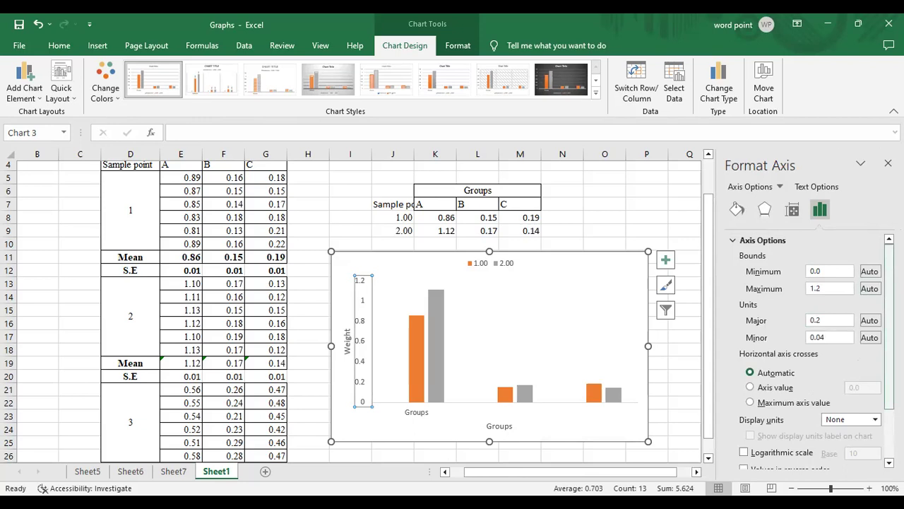
scroll(757, 431, "down", 3)
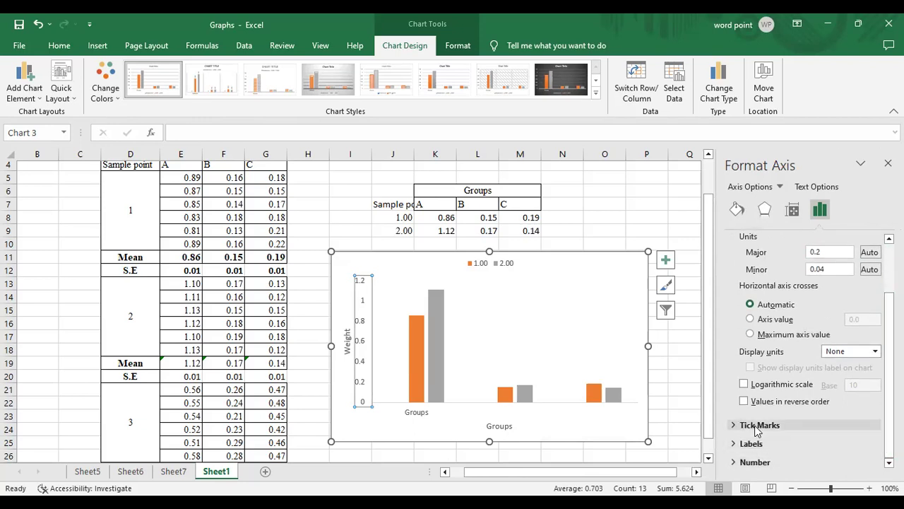
left_click(757, 425)
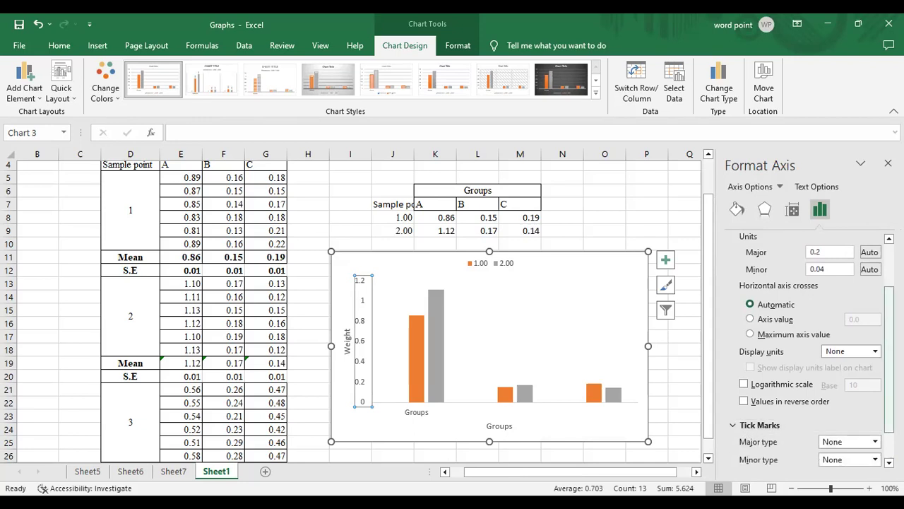
scroll(812, 346, "down", 2)
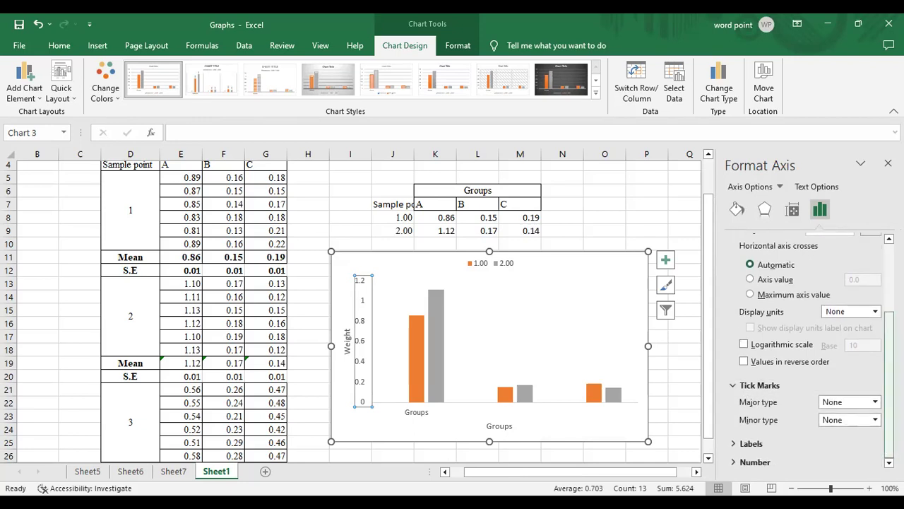
left_click(875, 402)
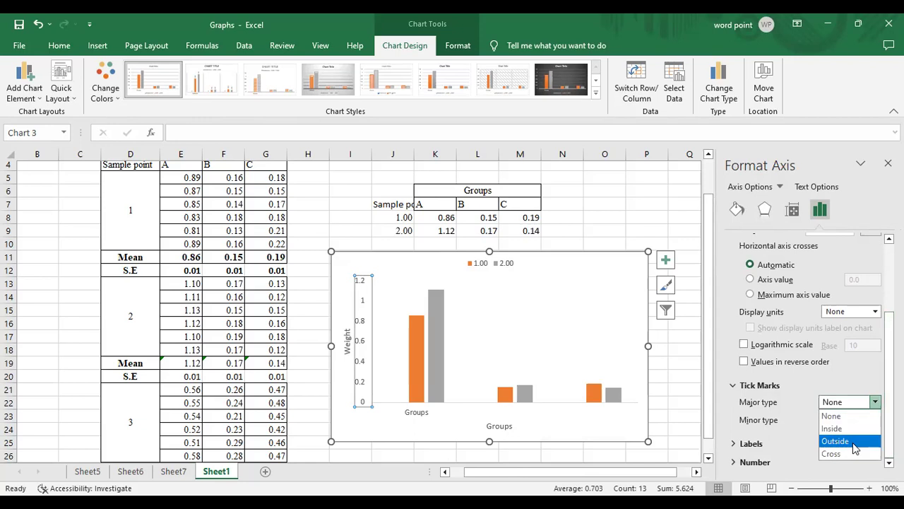
left_click(855, 441)
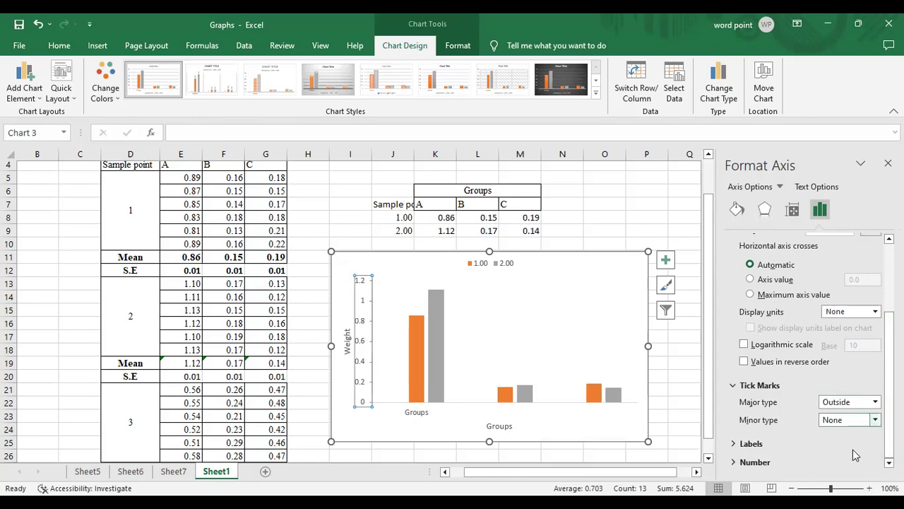
left_click(875, 419)
left_click(848, 460)
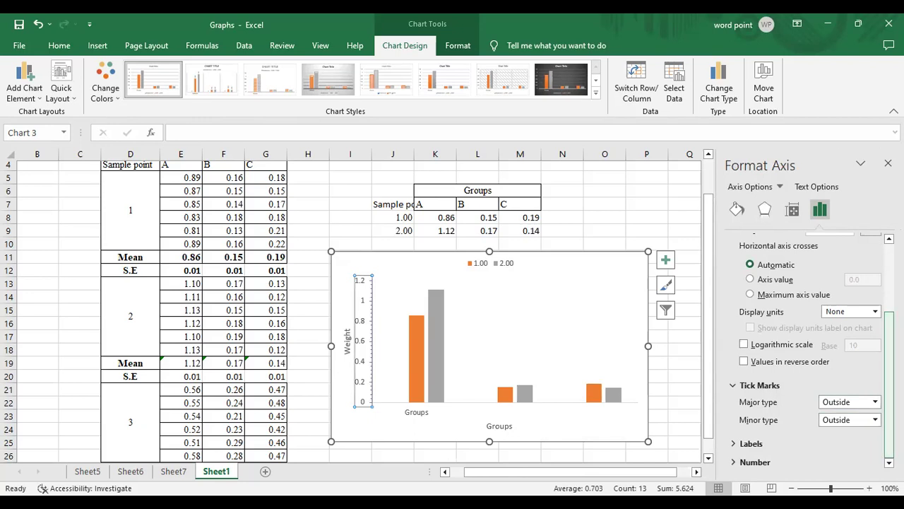
scroll(806, 346, "up", 2)
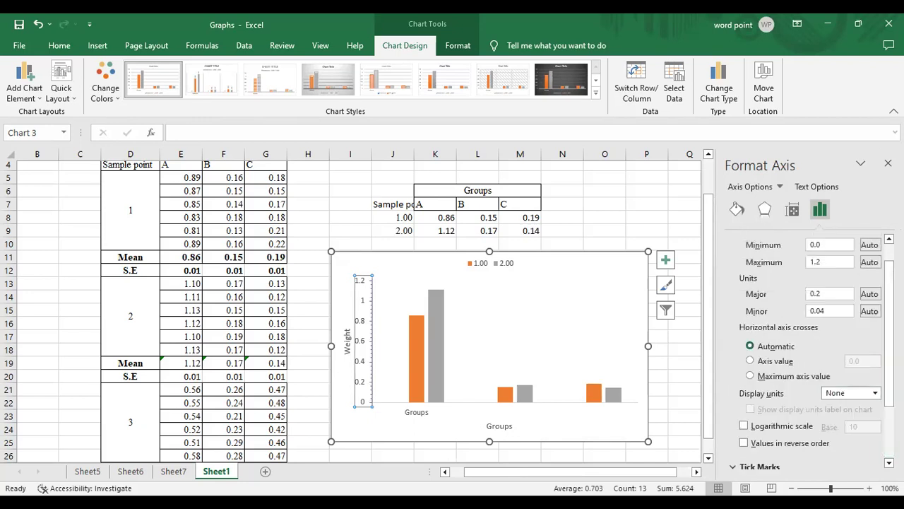
Give the vertical axis No fill and a solid black 1.5 pt line, then close the pane
left_click(737, 208)
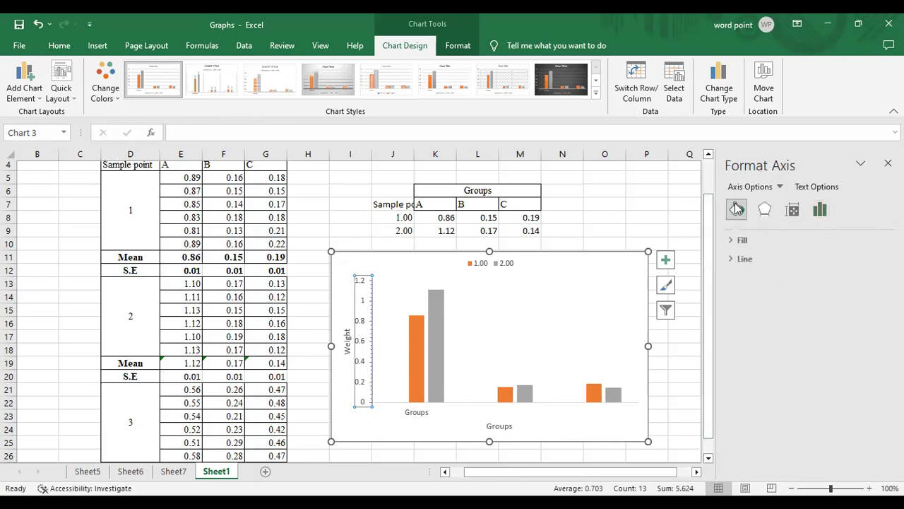
left_click(751, 244)
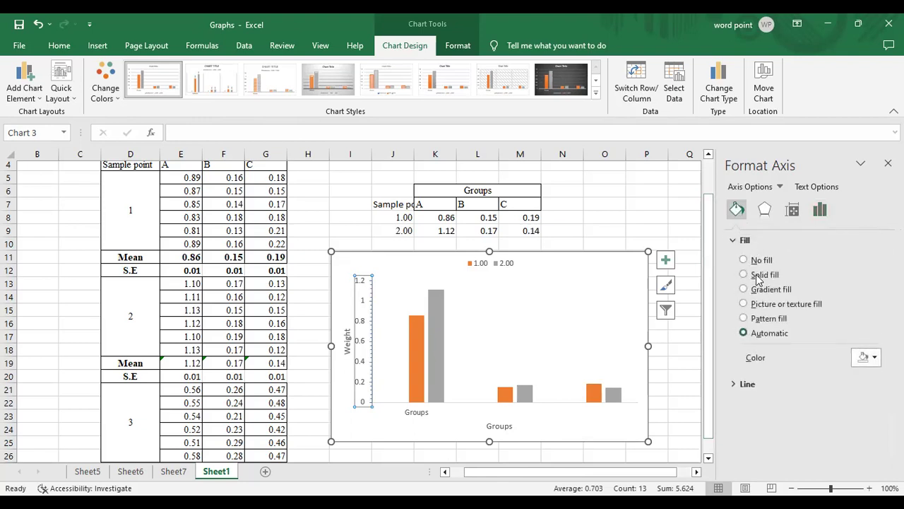
left_click(757, 276)
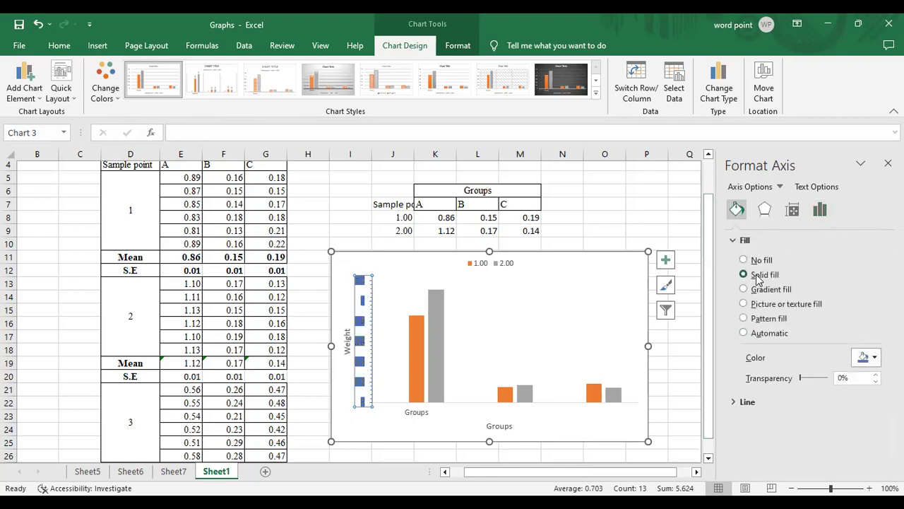
left_click(744, 260)
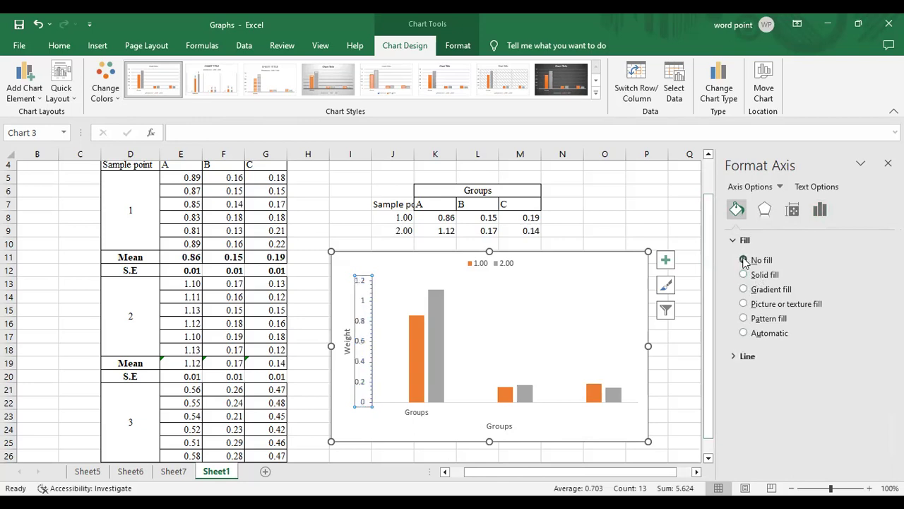
left_click(746, 356)
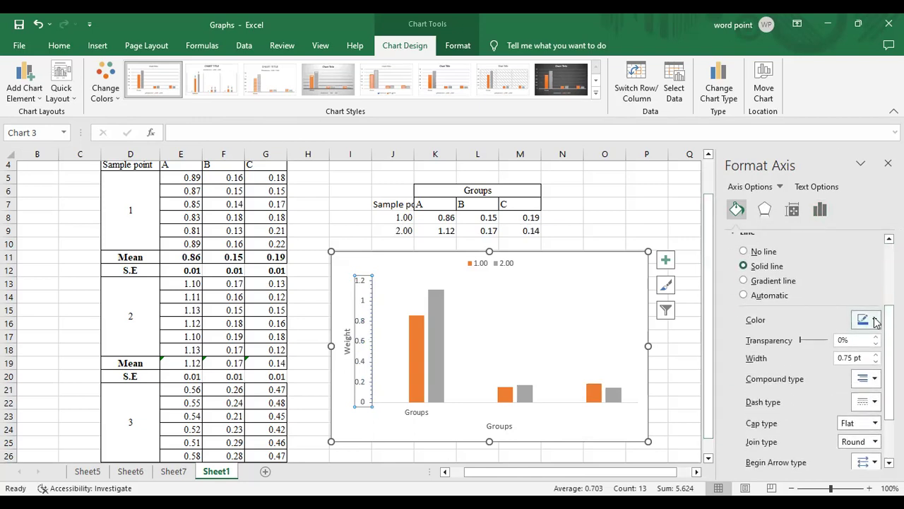
left_click(876, 321)
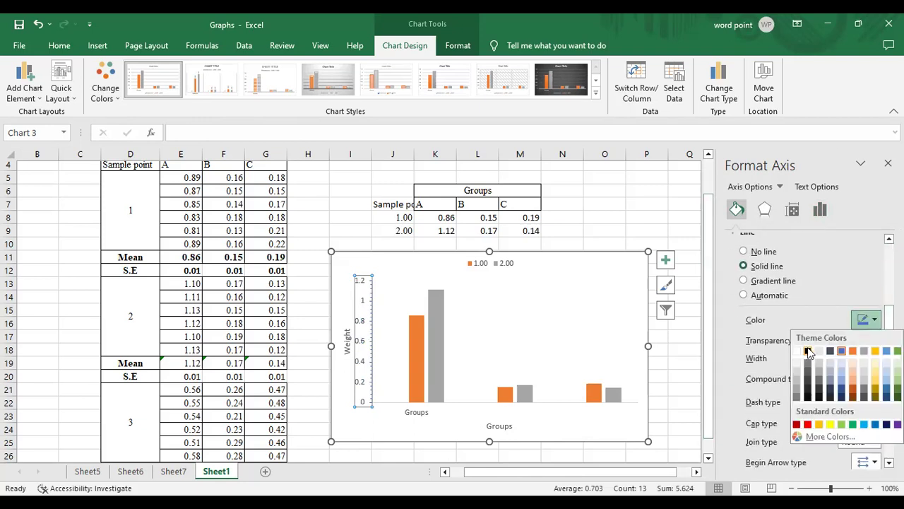
left_click(808, 350)
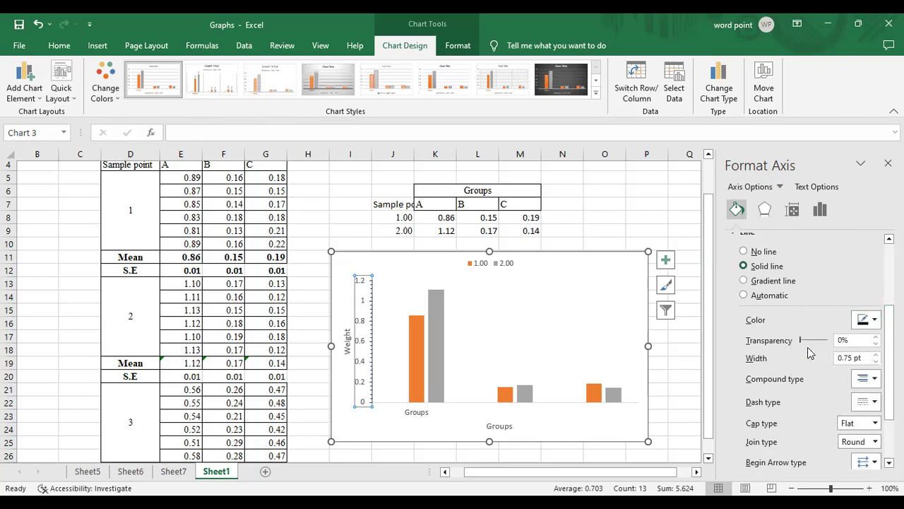
left_click(877, 356)
left_click(876, 356)
left_click(876, 356)
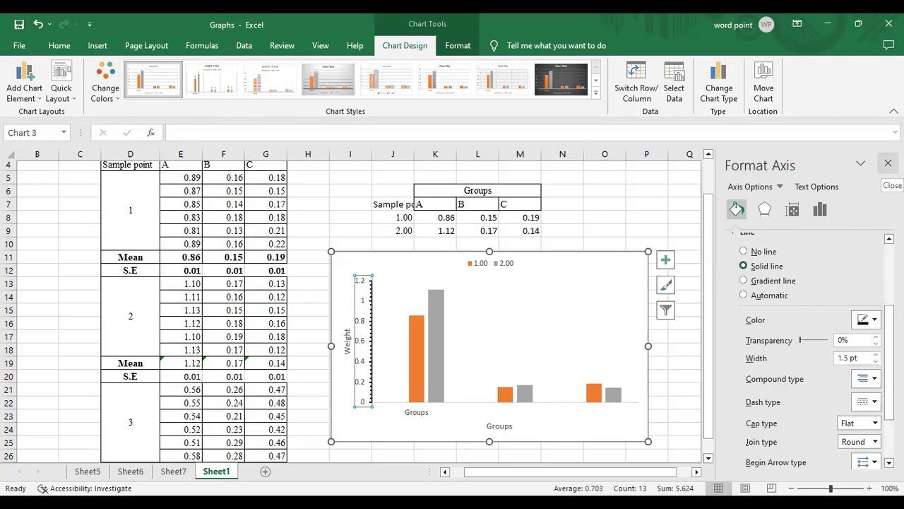
left_click(888, 163)
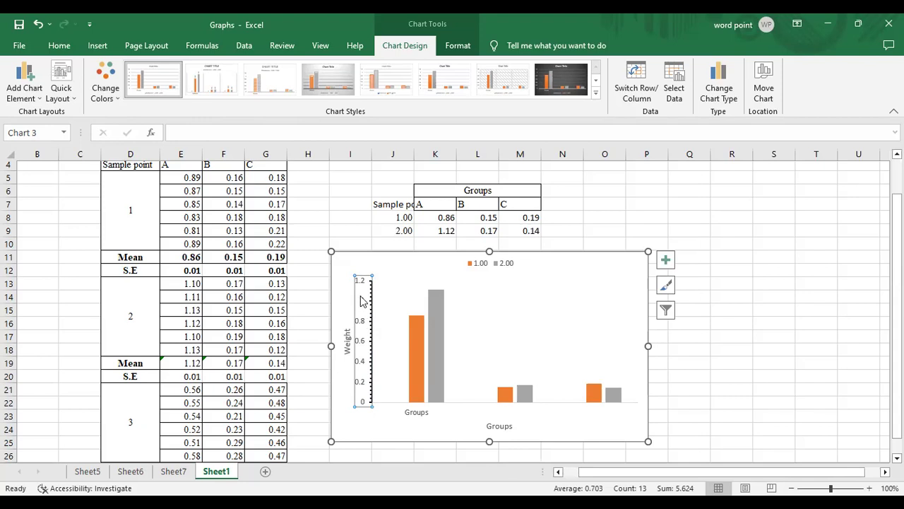
Apply Times New Roman, size 12 and Black, Text 1 colour to the vertical axis labels
left_click(59, 45)
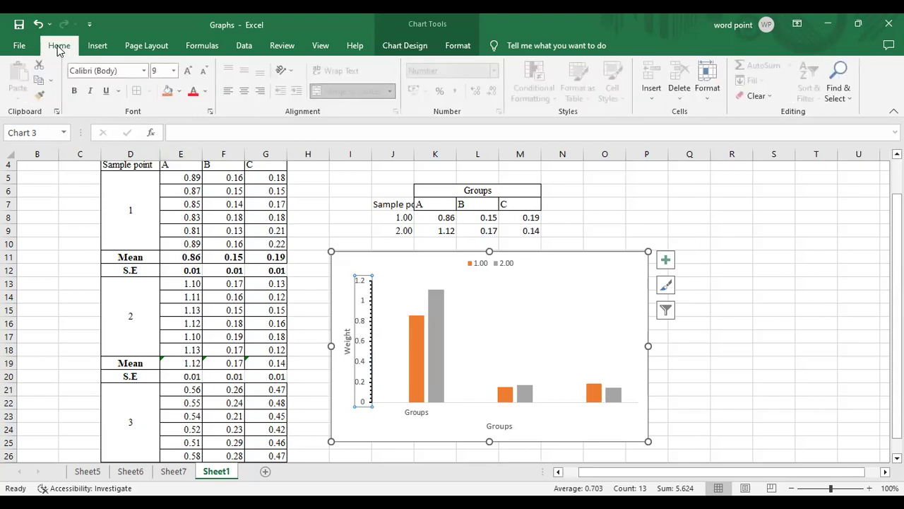
left_click(145, 70)
type("Times New Roman")
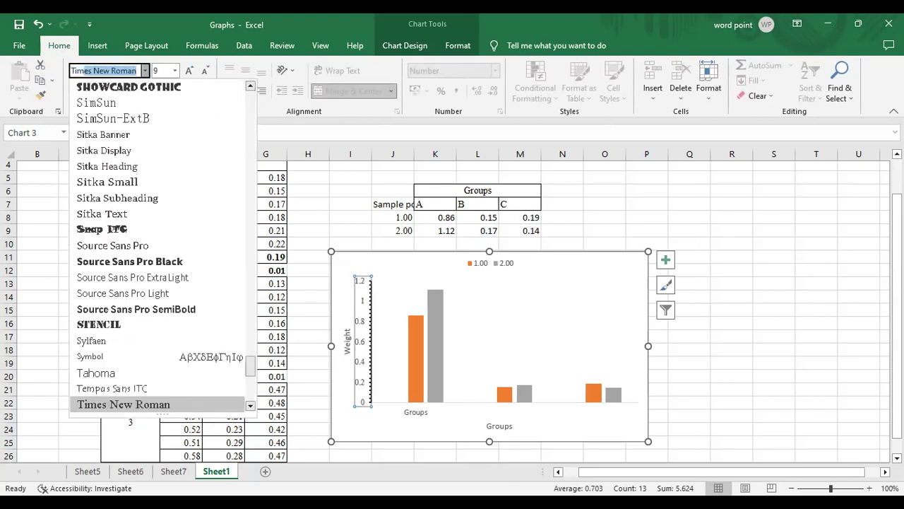
left_click(165, 408)
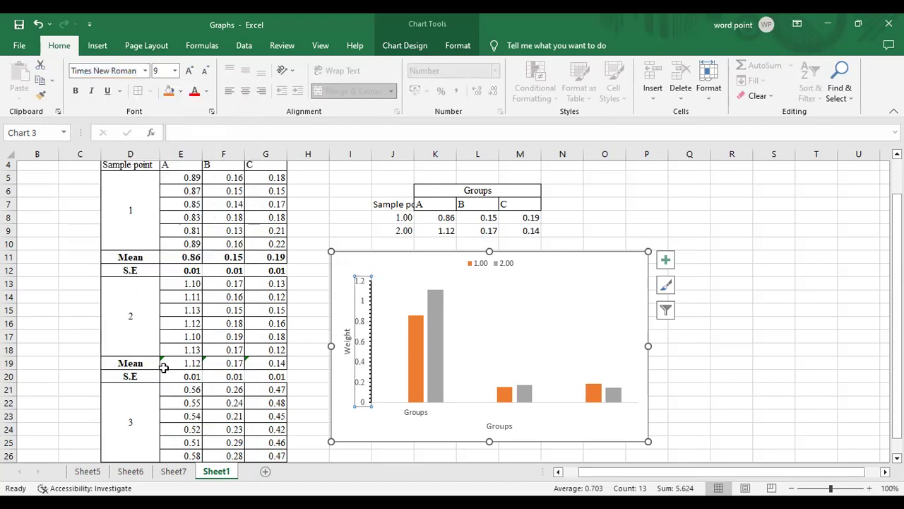
left_click(189, 71)
left_click(188, 70)
left_click(189, 70)
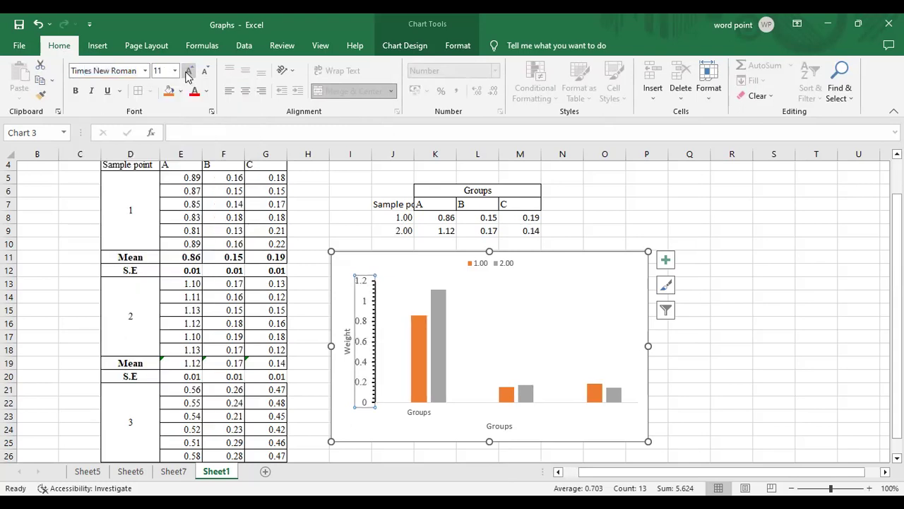
left_click(189, 70)
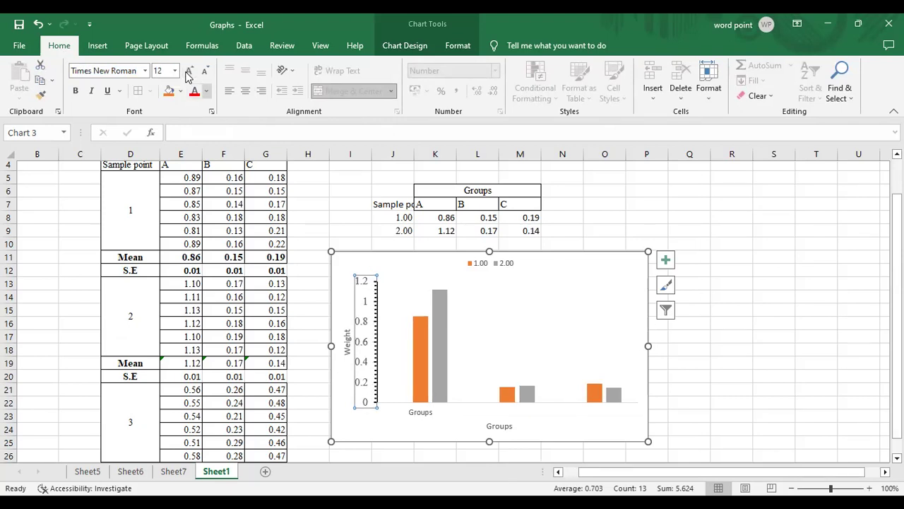
left_click(206, 91)
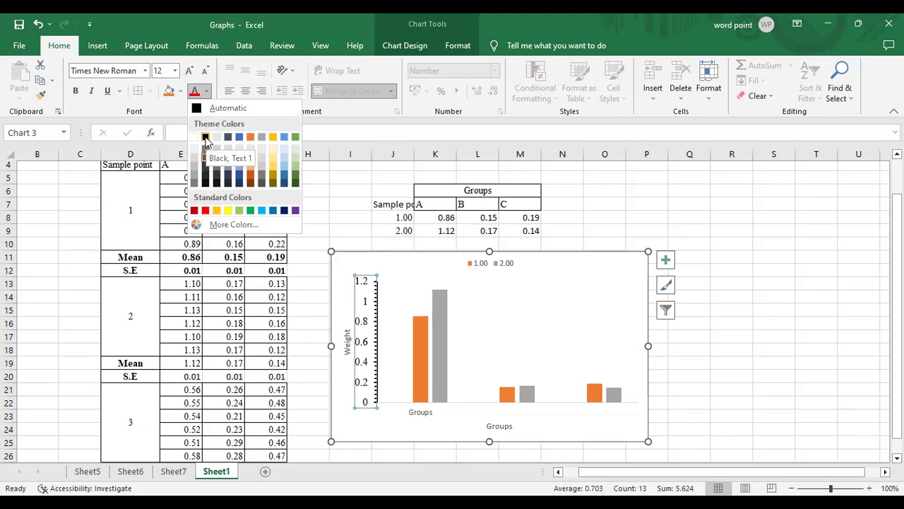
left_click(204, 139)
left_click(347, 340)
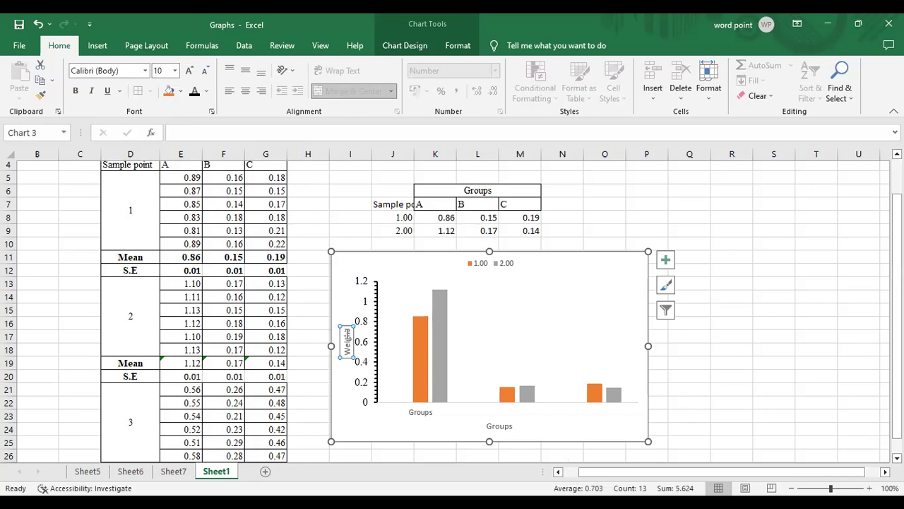
Format the 'Weight' title text as Times New Roman, sized up to 14 then back to 12
left_click(348, 334)
double_click(347, 333)
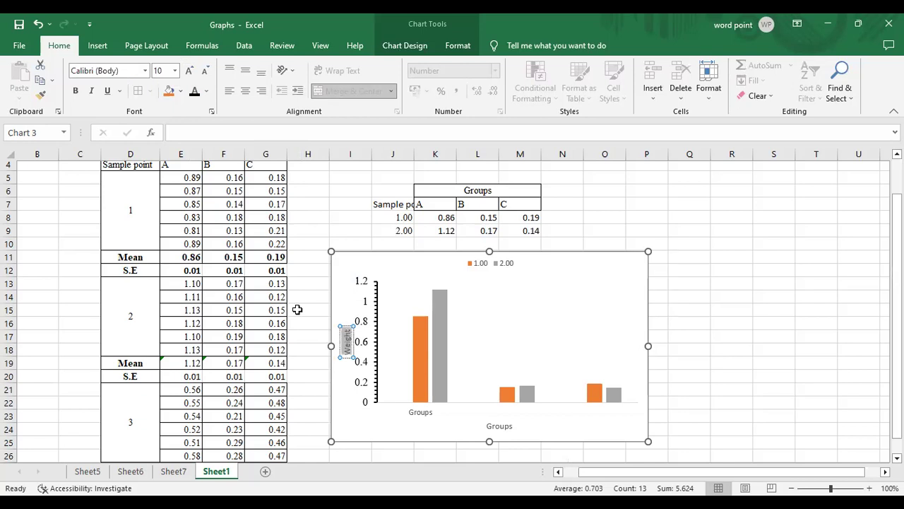
left_click(145, 71)
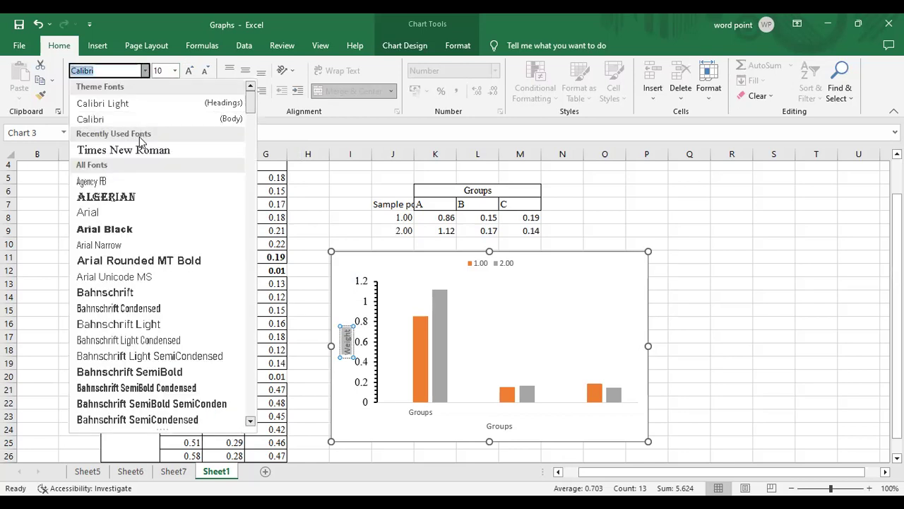
left_click(124, 149)
left_click(190, 70)
left_click(191, 71)
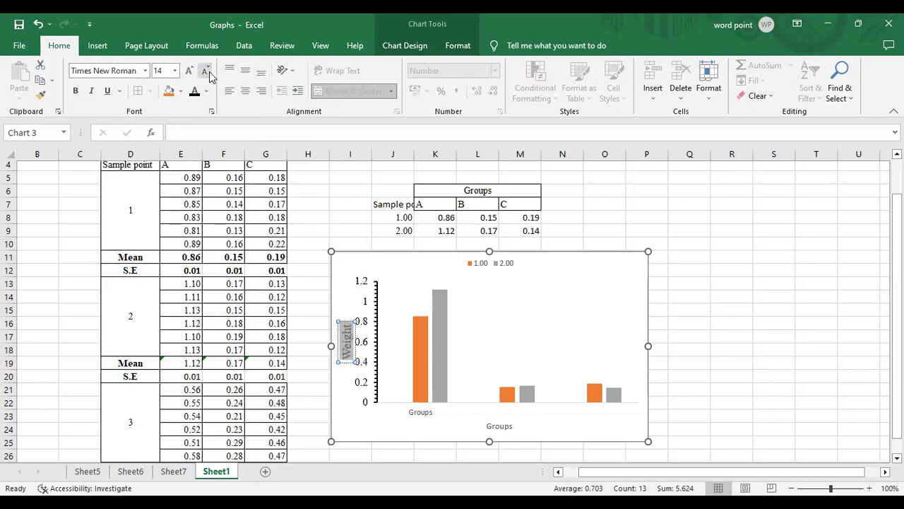
left_click(203, 72)
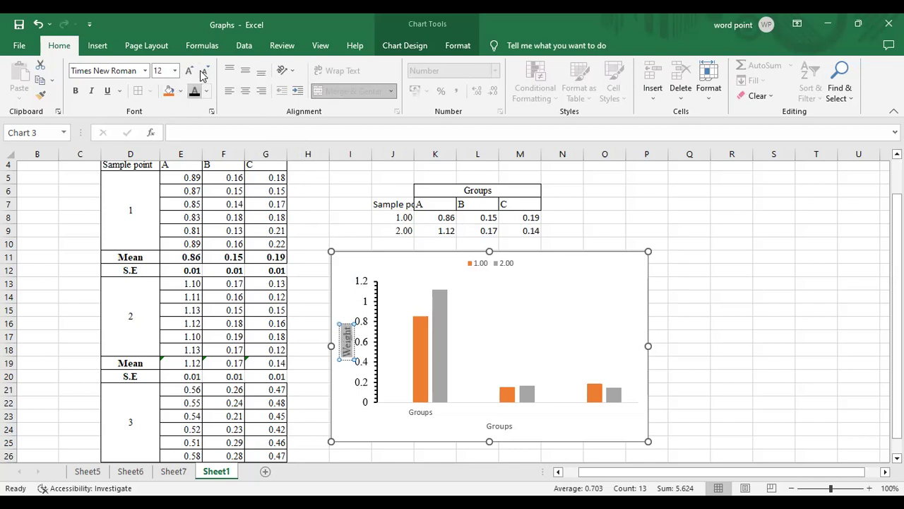
left_click(448, 401)
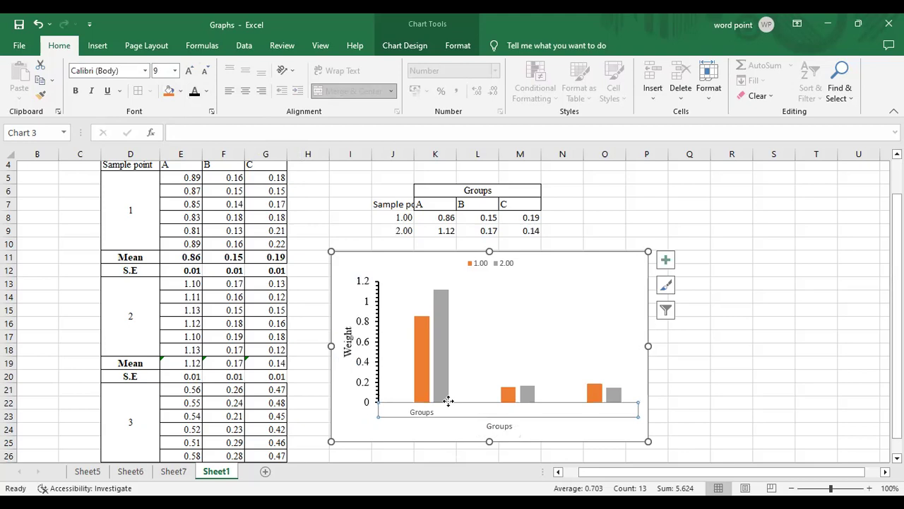
Set the category axis Major tick mark type to Outside
double_click(448, 401)
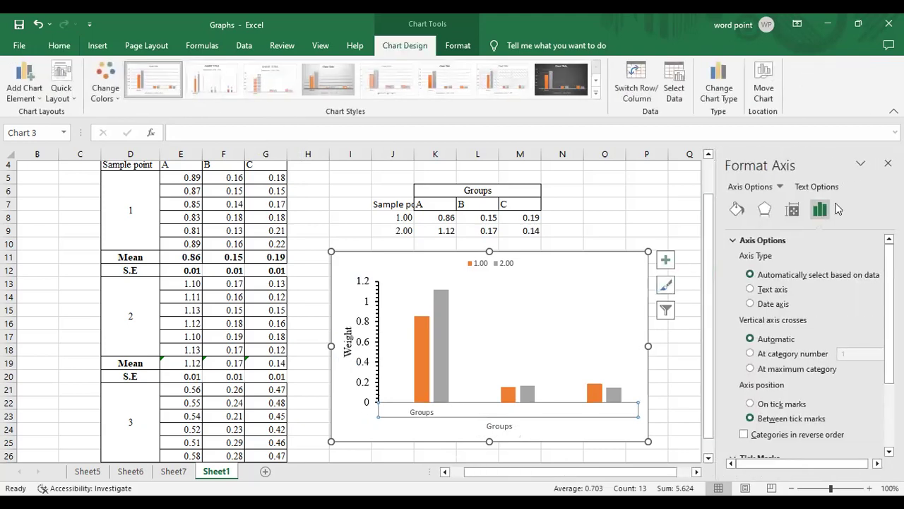
scroll(755, 443, "down", 3)
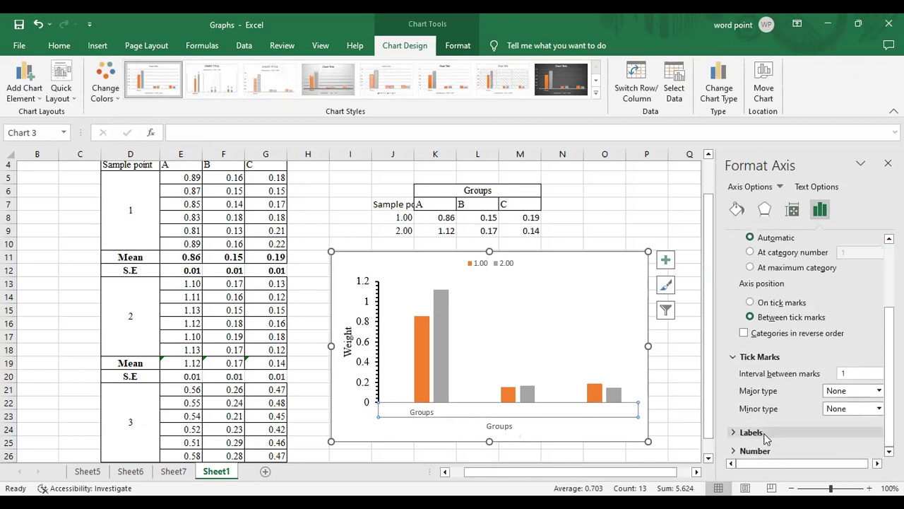
left_click(879, 391)
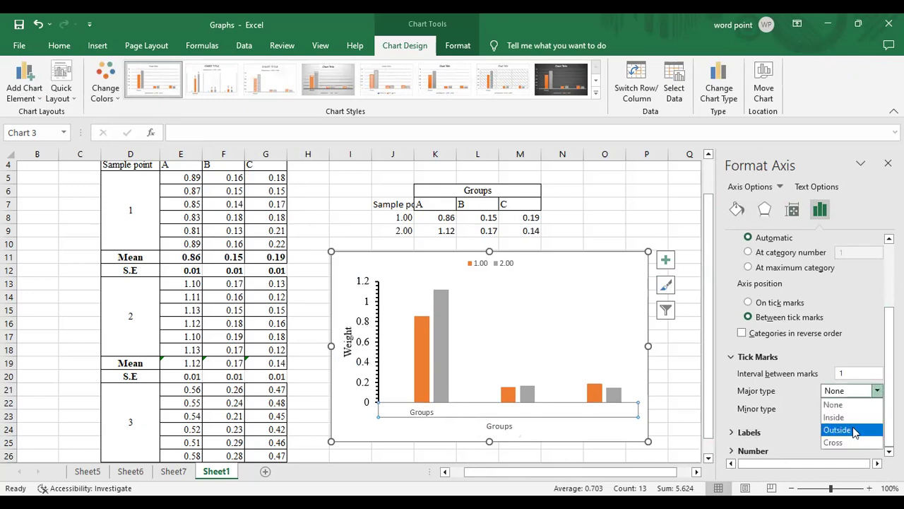
left_click(841, 429)
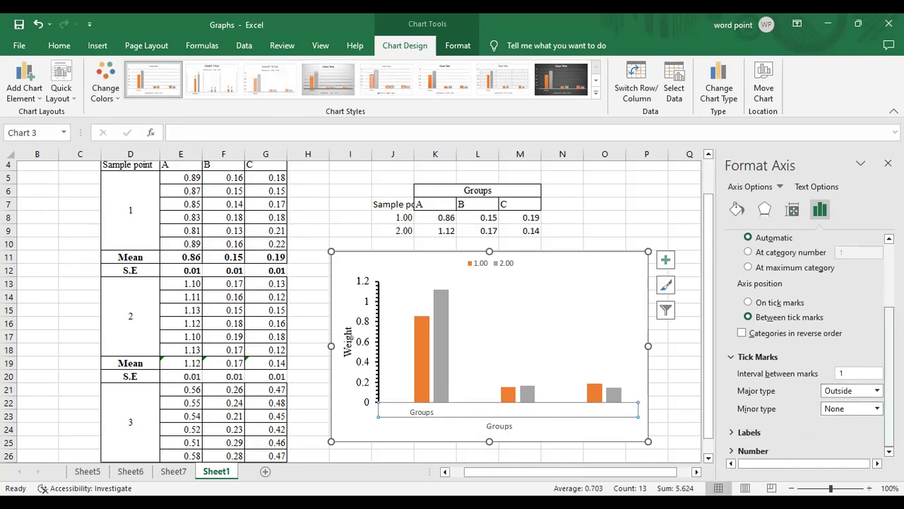
scroll(805, 339, "up", 3)
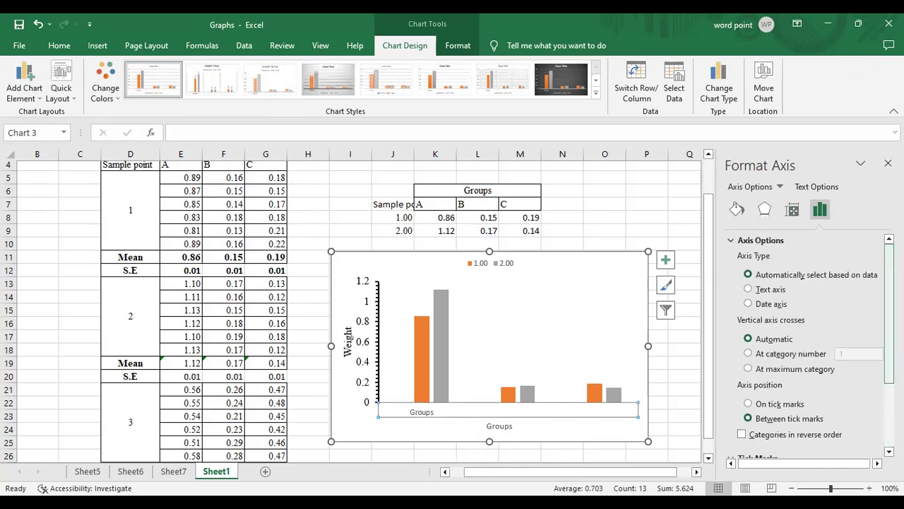
Make the category axis line black and 1.5 pt wide
left_click(735, 207)
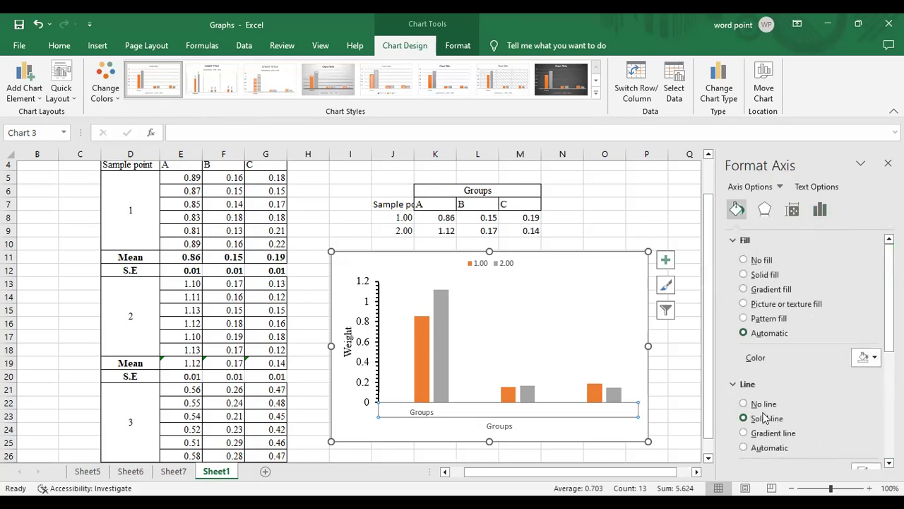
left_click_drag(889, 297, 889, 359)
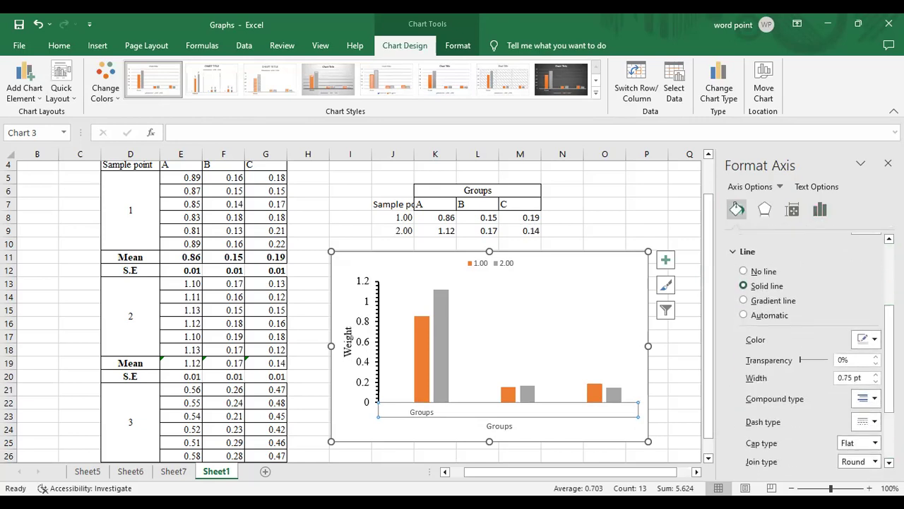
left_click(876, 342)
left_click(808, 372)
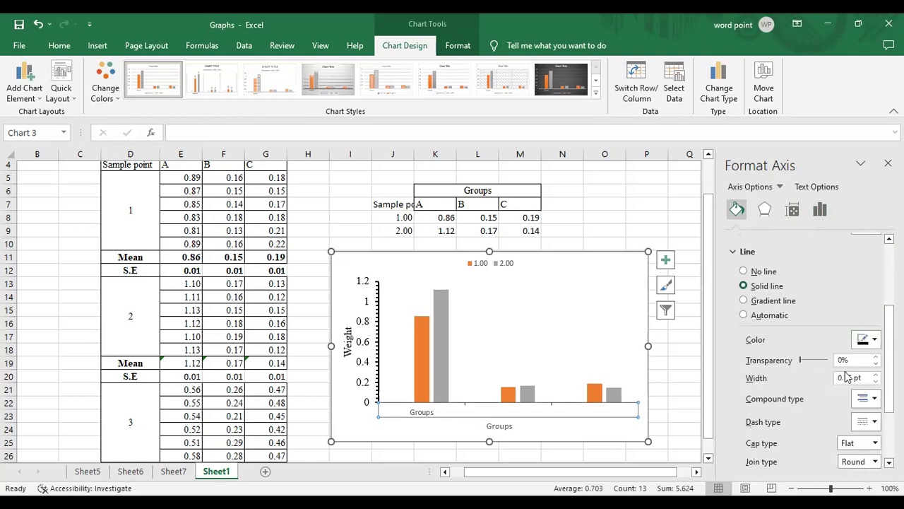
left_click(877, 375)
left_click(877, 374)
left_click(877, 374)
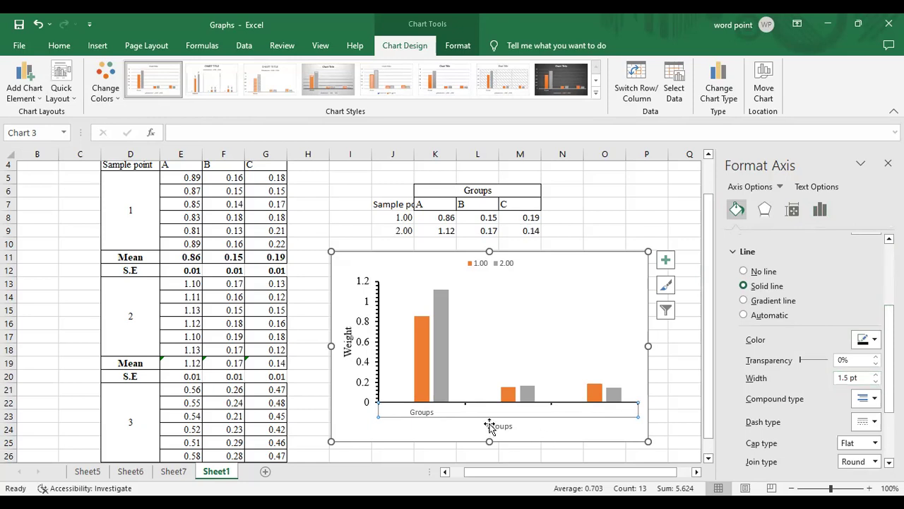
left_click(557, 215)
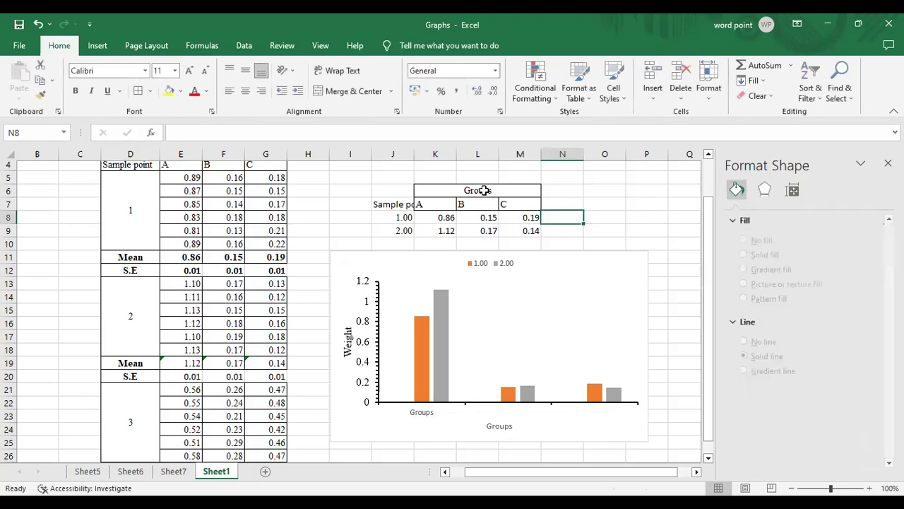
Delete the text from merged header cell K6:M6
left_click(489, 191)
key("BackSpace")
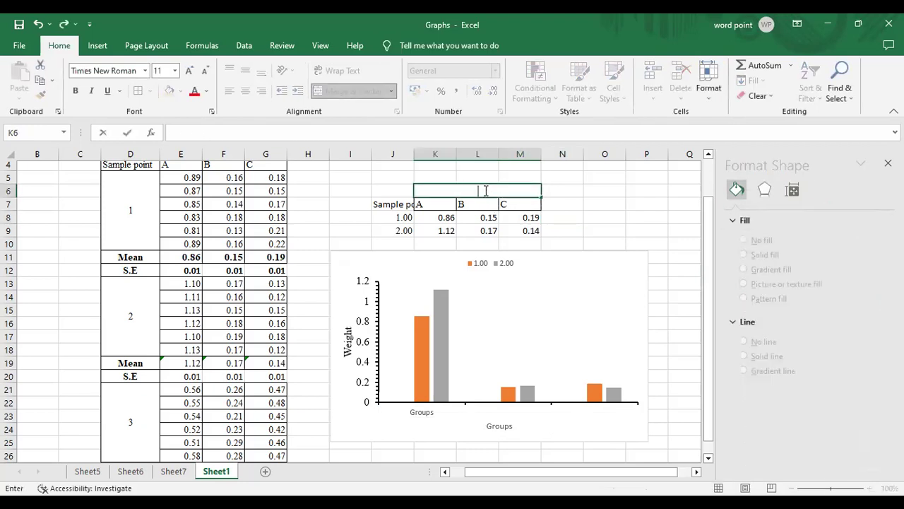
left_click(671, 240)
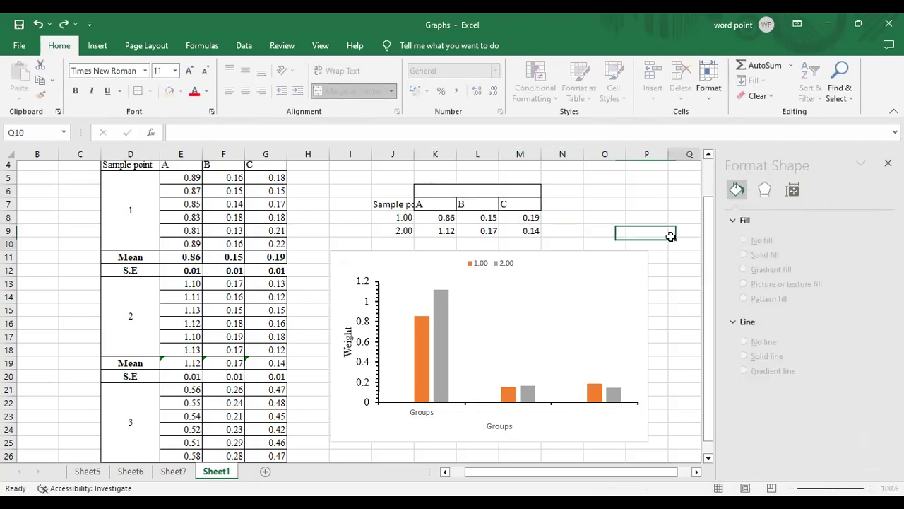
Set the 'Groups' axis title to Times New Roman 12 and close the formatting pane
left_click(493, 424)
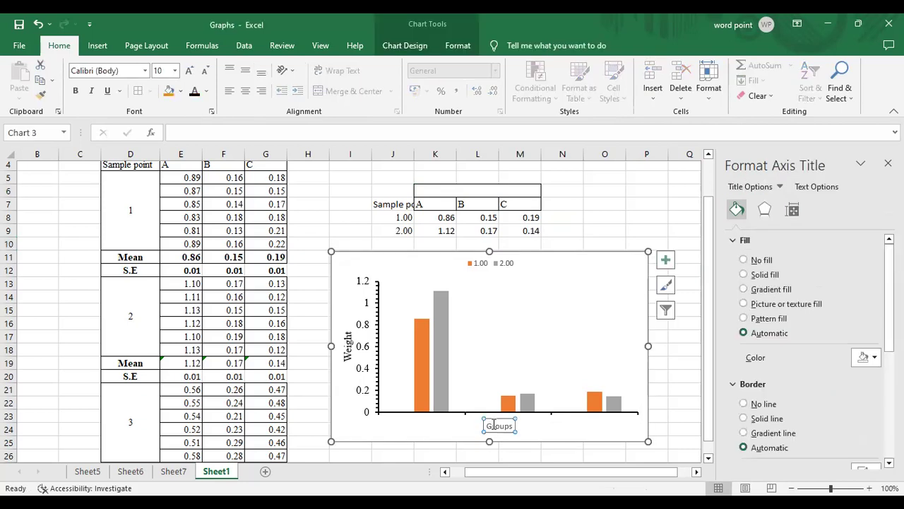
double_click(492, 424)
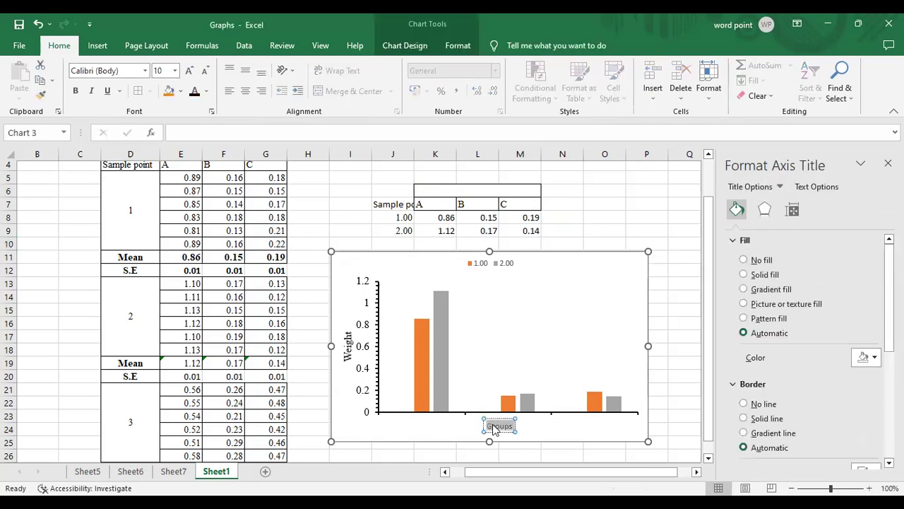
left_click(145, 71)
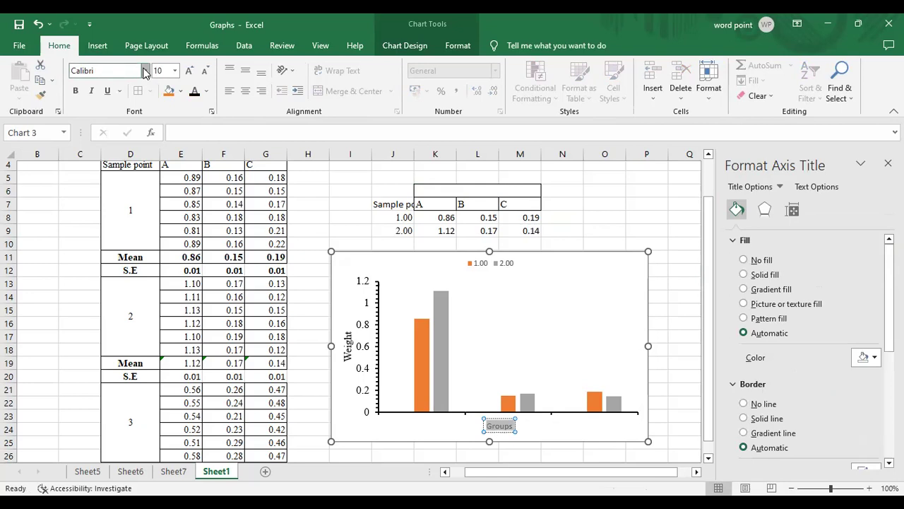
left_click(137, 155)
left_click(190, 71)
left_click(190, 71)
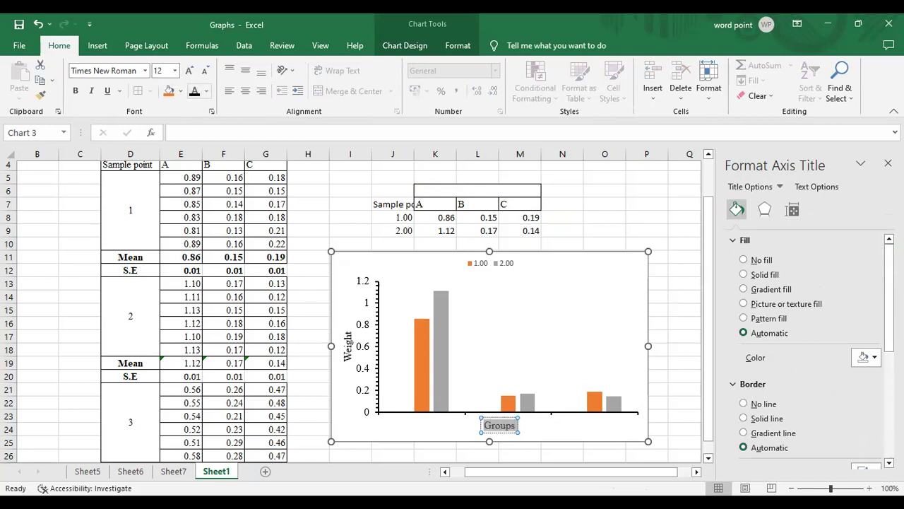
left_click(888, 163)
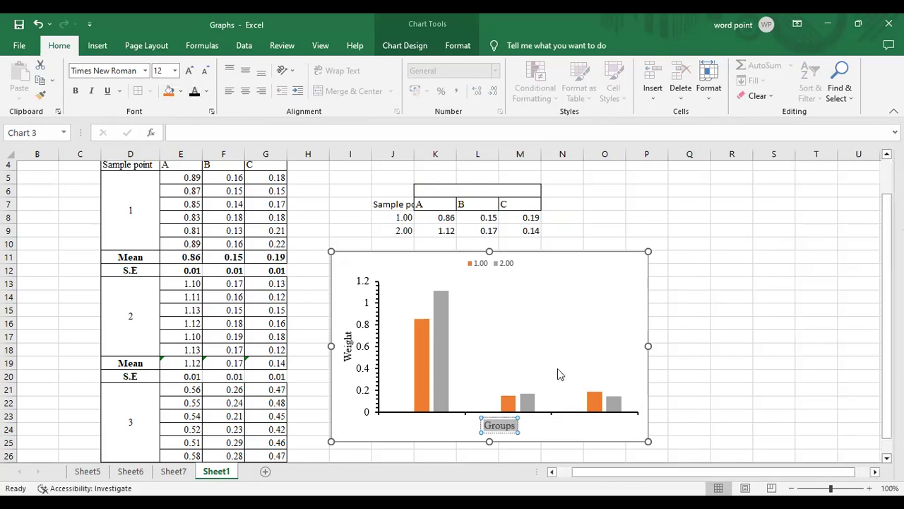
Give the grey 2.00 series a solid border line, widened step by step to 1.5 pt
double_click(443, 364)
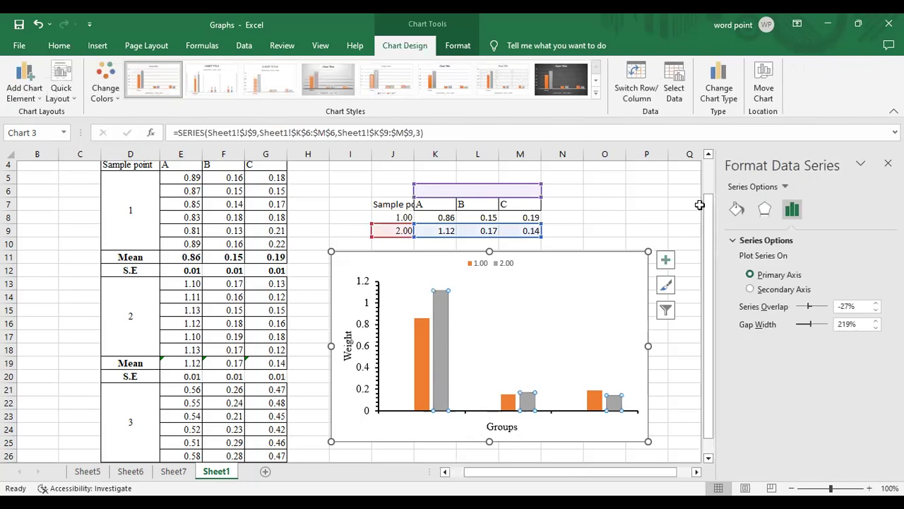
left_click(736, 209)
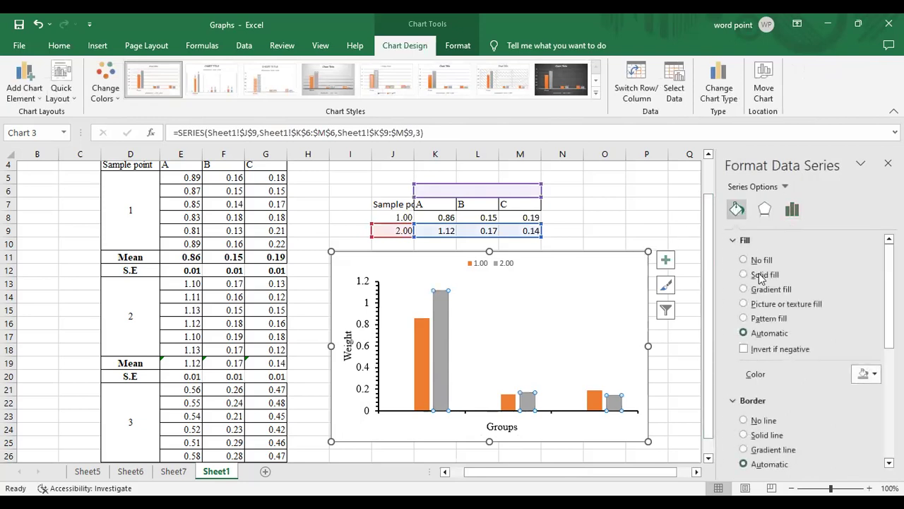
left_click(745, 436)
scroll(812, 354, "down", 4)
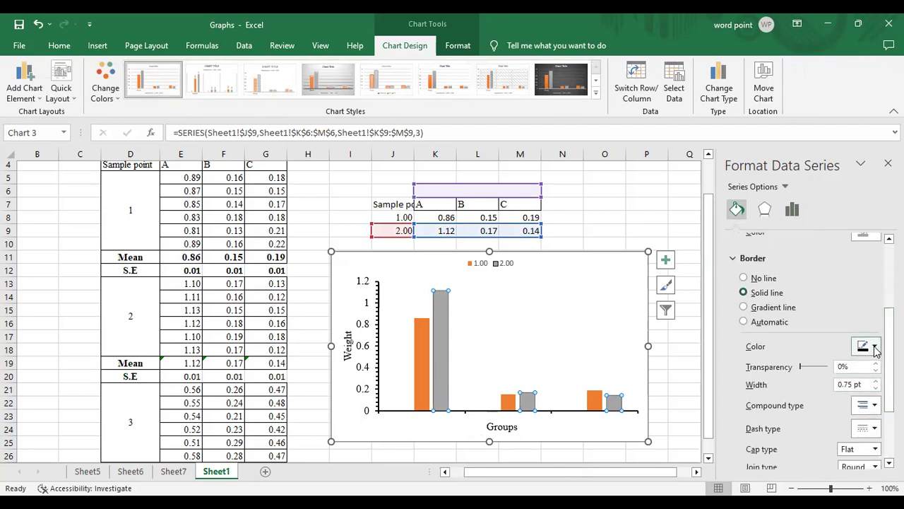
left_click(876, 382)
left_click(876, 381)
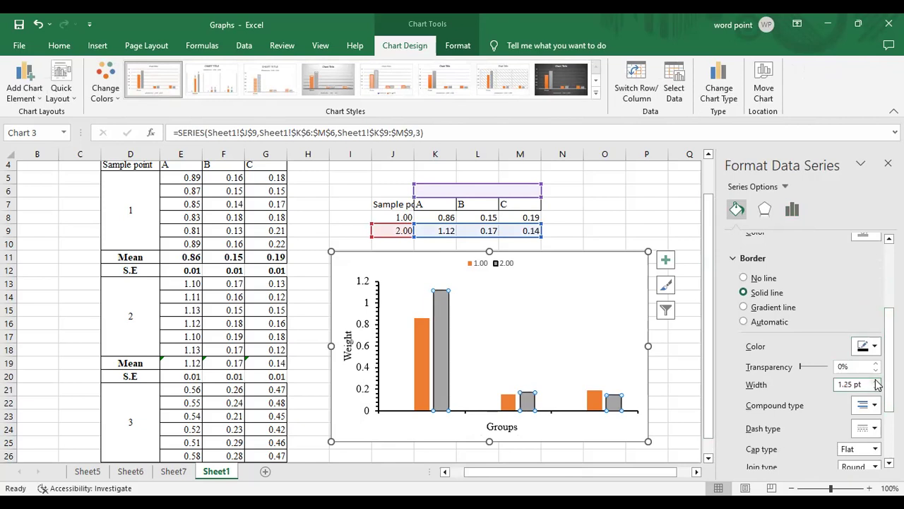
left_click(876, 382)
left_click(421, 375)
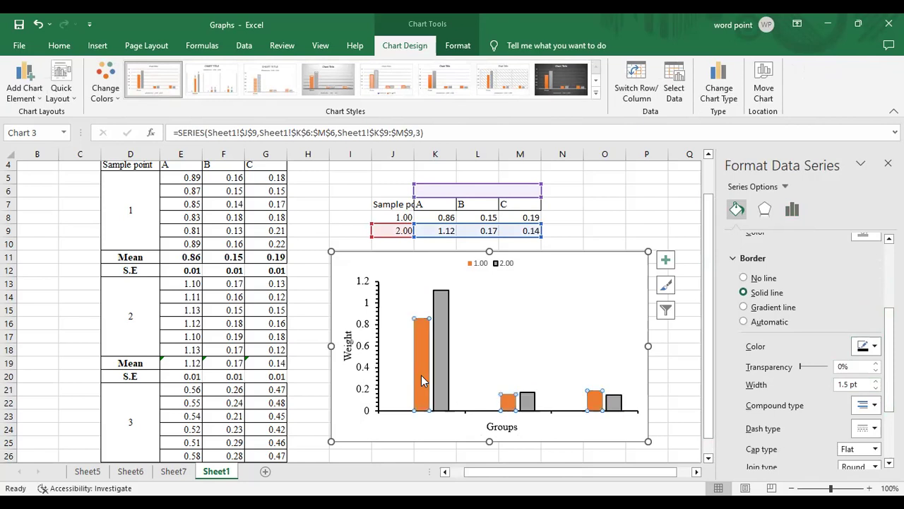
left_click(422, 375)
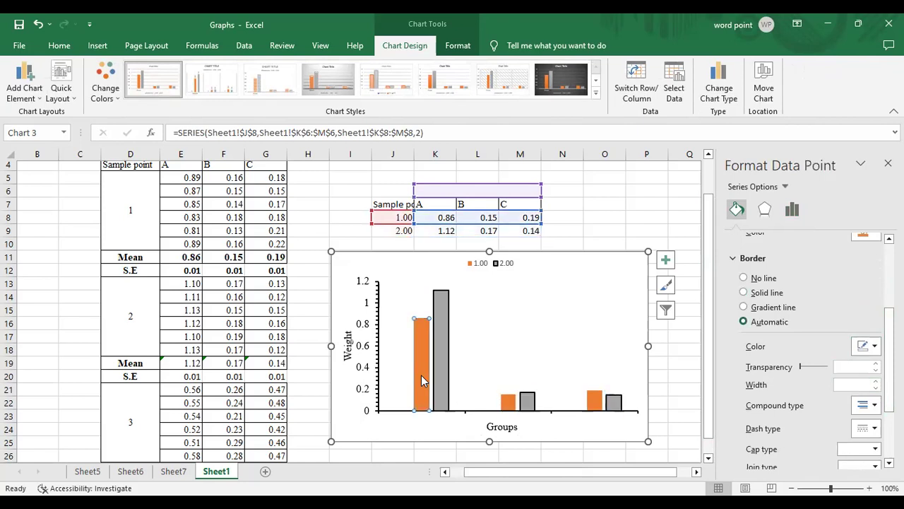
Set a solid border on the orange 1.00 series and widen it to 1.5 pt
left_click(656, 209)
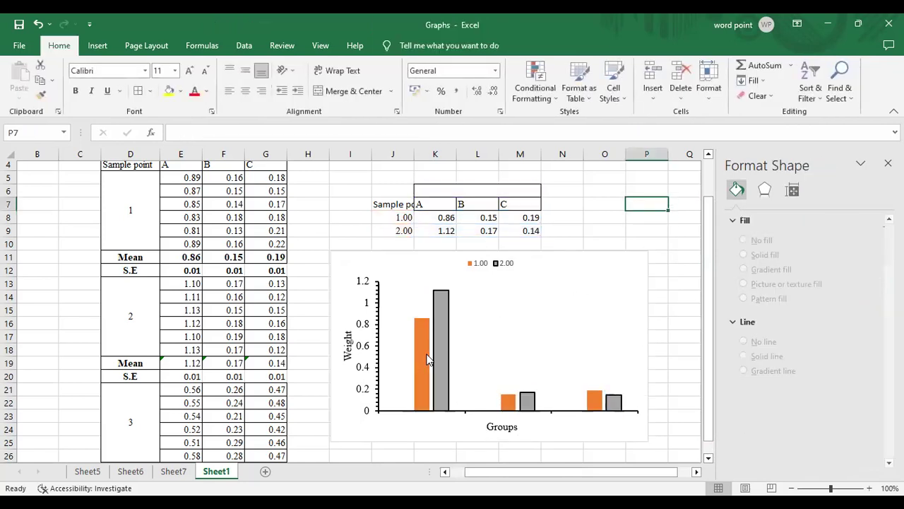
left_click(427, 359)
left_click(427, 358)
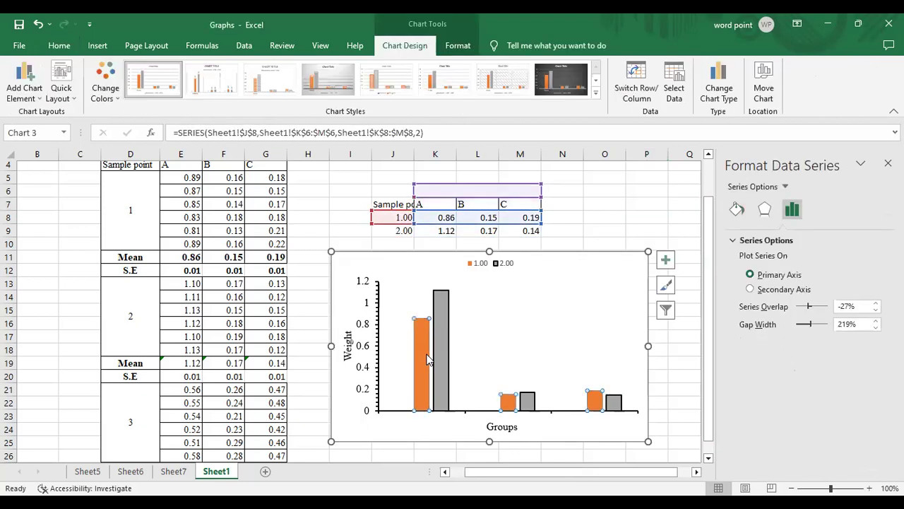
left_click(735, 210)
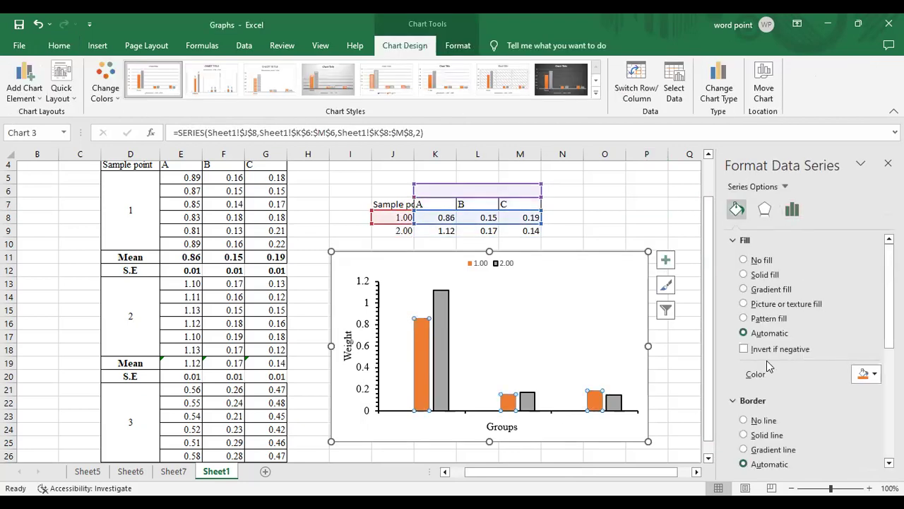
left_click(746, 436)
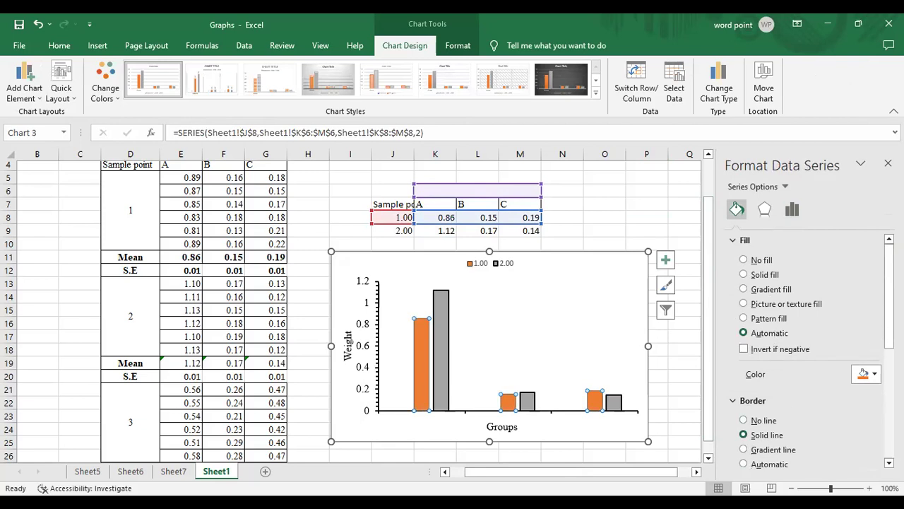
scroll(812, 346, "down", 3)
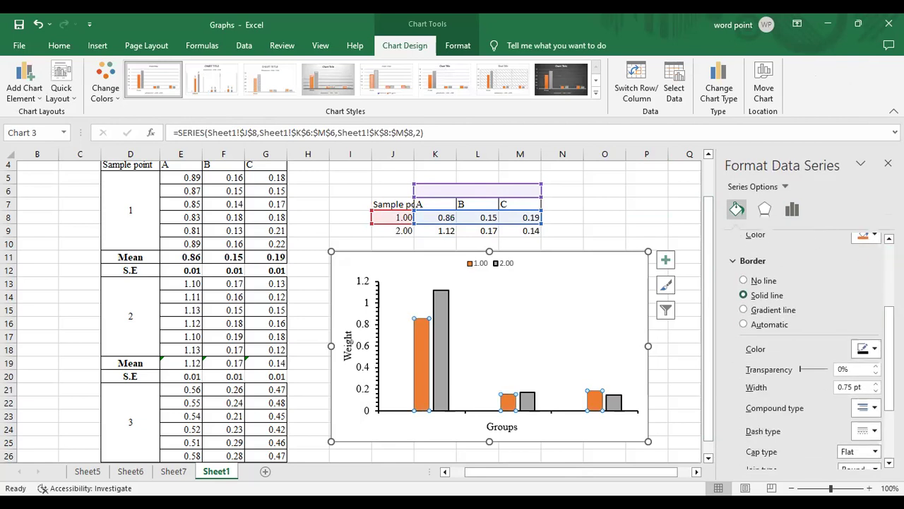
left_click(876, 384)
left_click(876, 384)
left_click(876, 384)
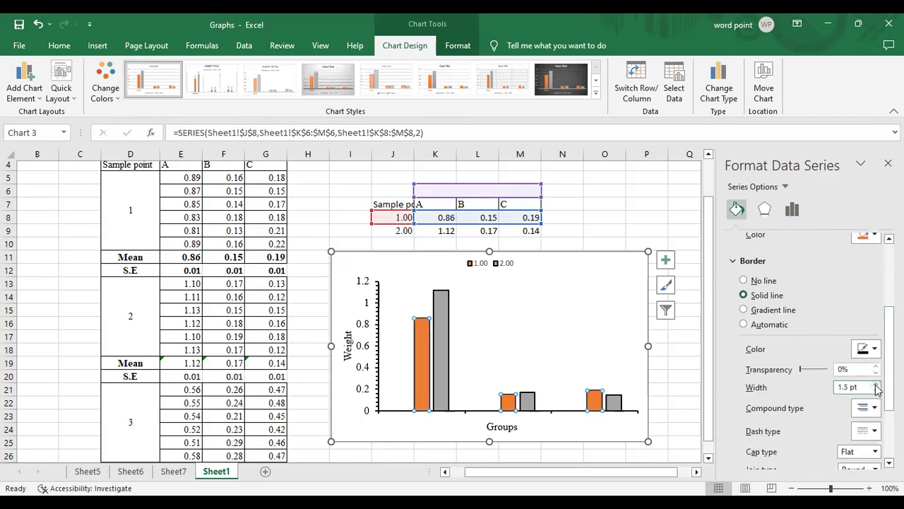
left_click(509, 264)
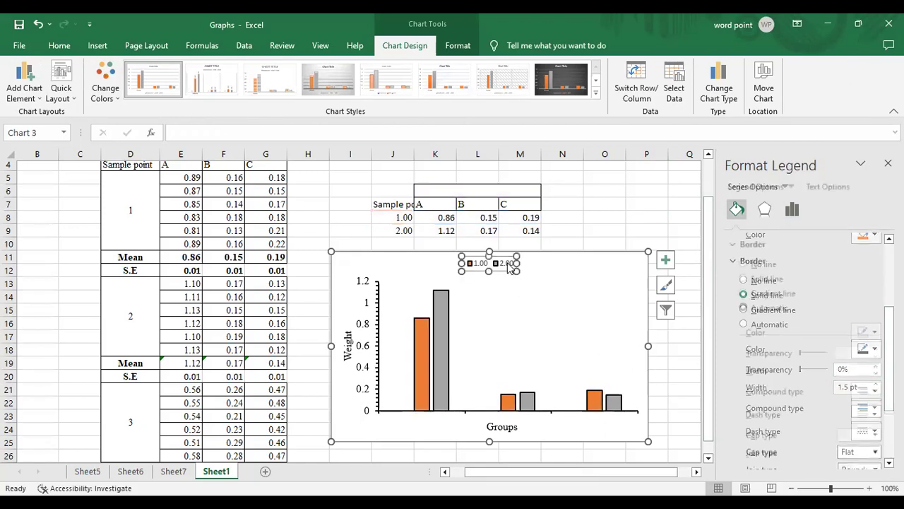
Format the 1.00 and 2.00 legend entries as Times New Roman 12 pt
left_click(58, 45)
left_click(144, 71)
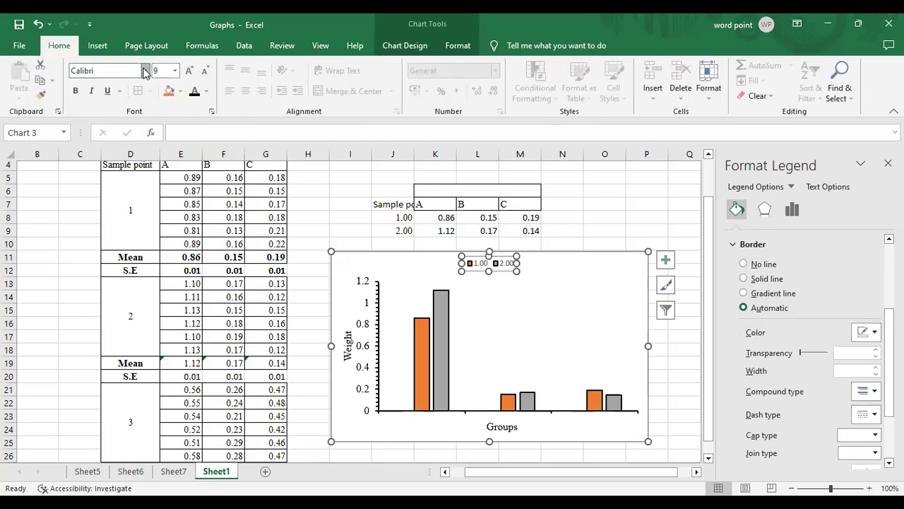
left_click(131, 150)
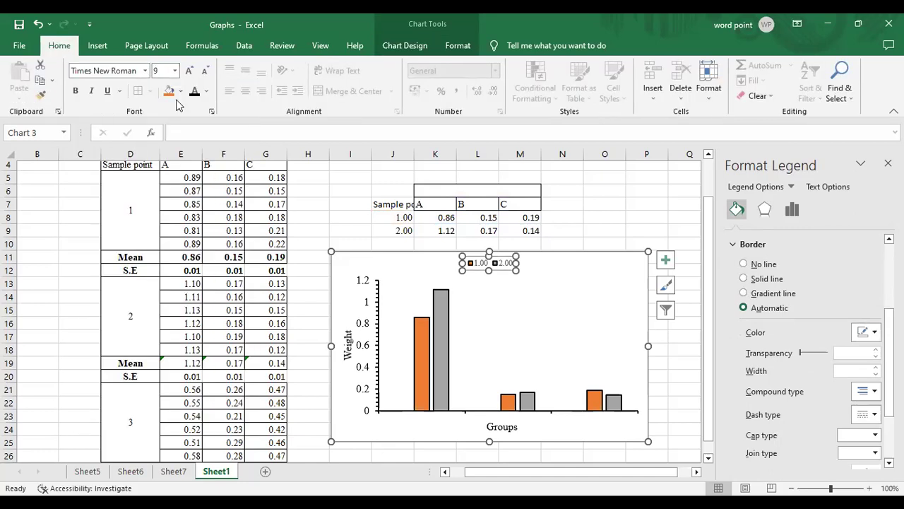
left_click(190, 71)
left_click(189, 70)
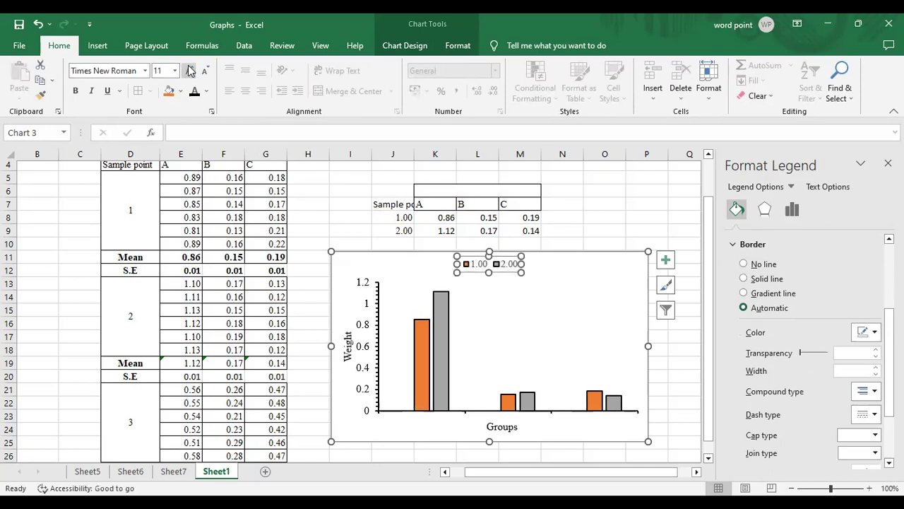
left_click(190, 71)
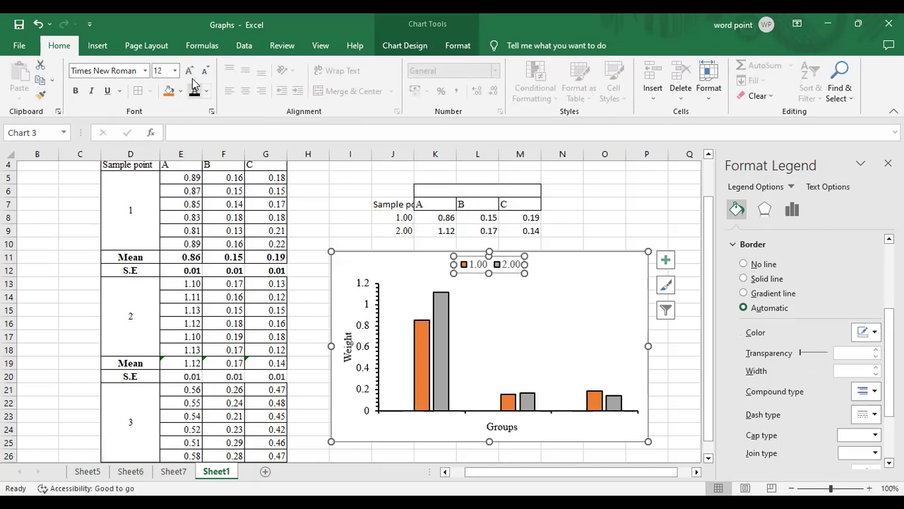
left_click(633, 219)
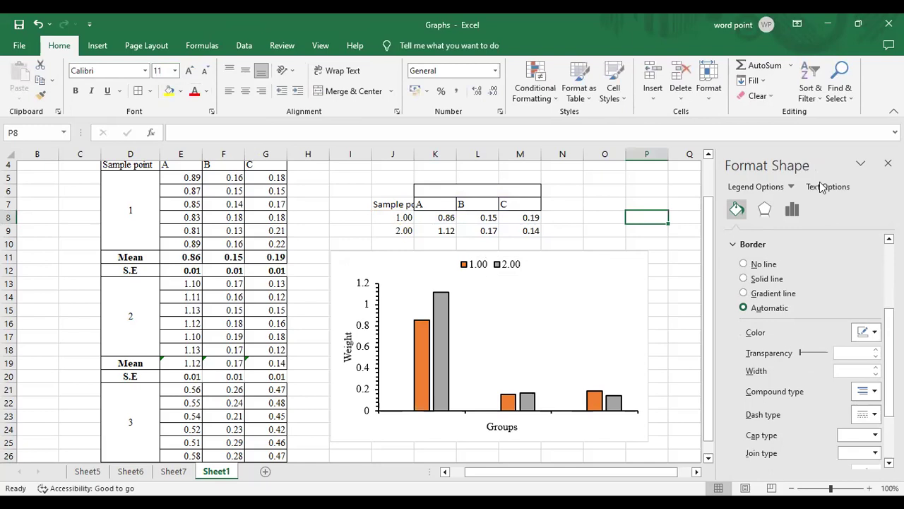
left_click(888, 164)
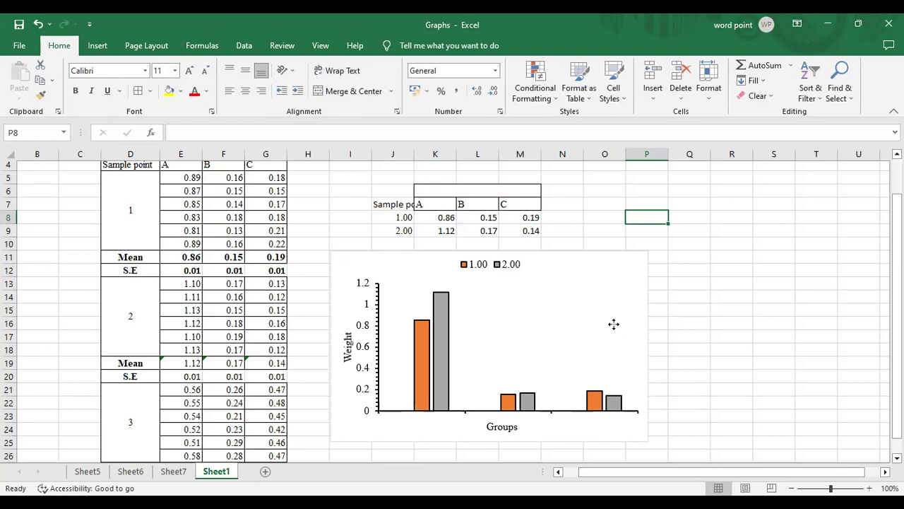
Add error bars to the 1.00 series of the chart
left_click(613, 324)
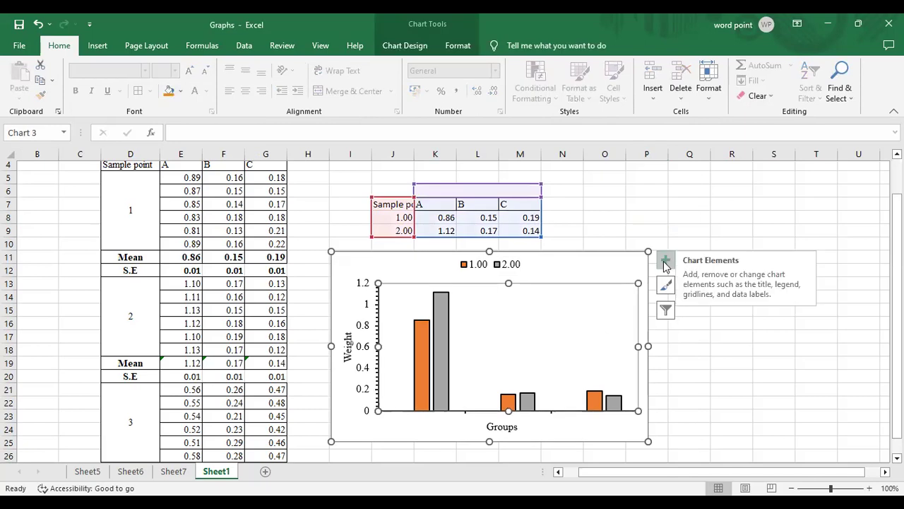
left_click(666, 261)
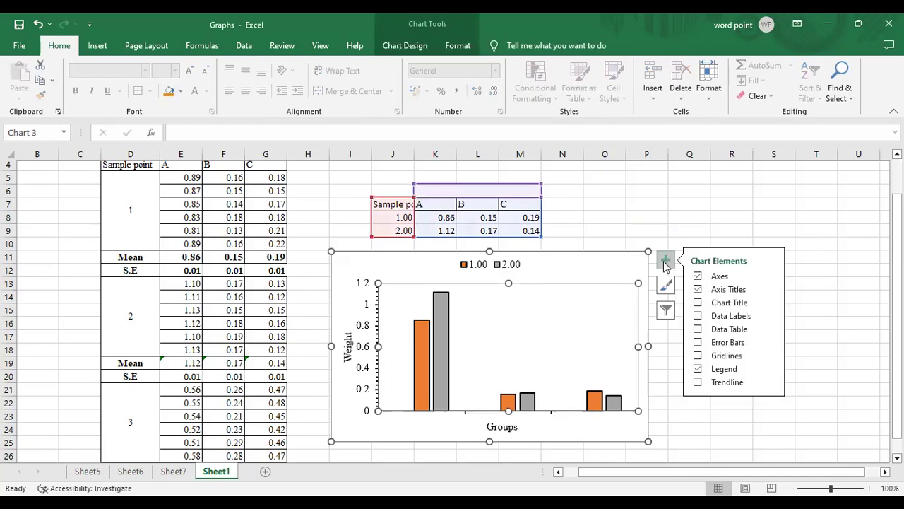
left_click(773, 344)
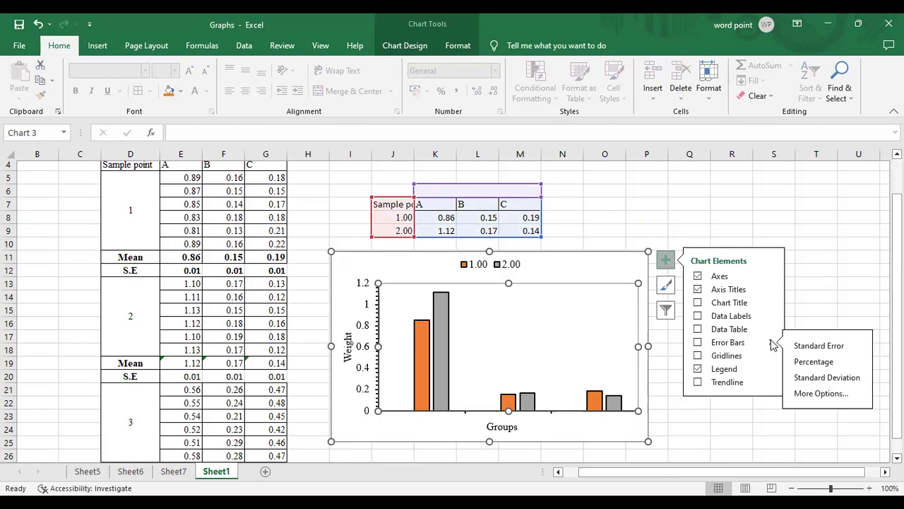
left_click(803, 395)
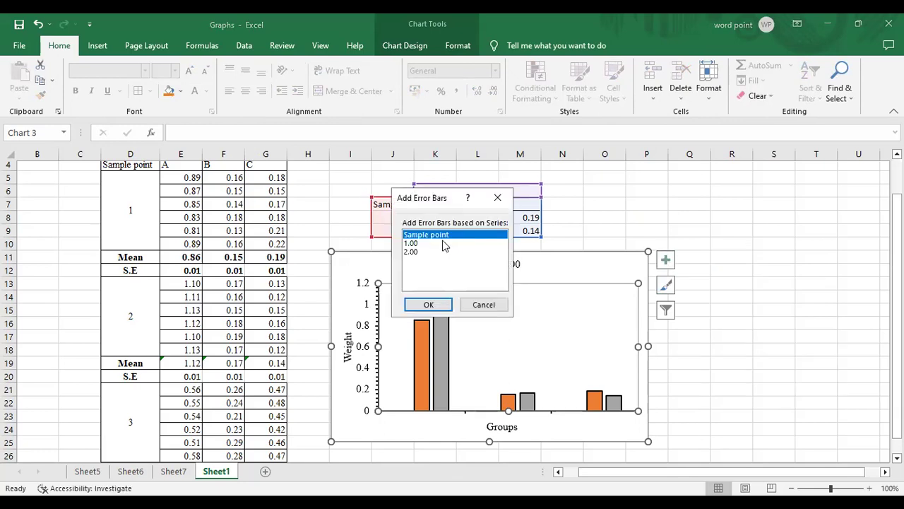
left_click(423, 245)
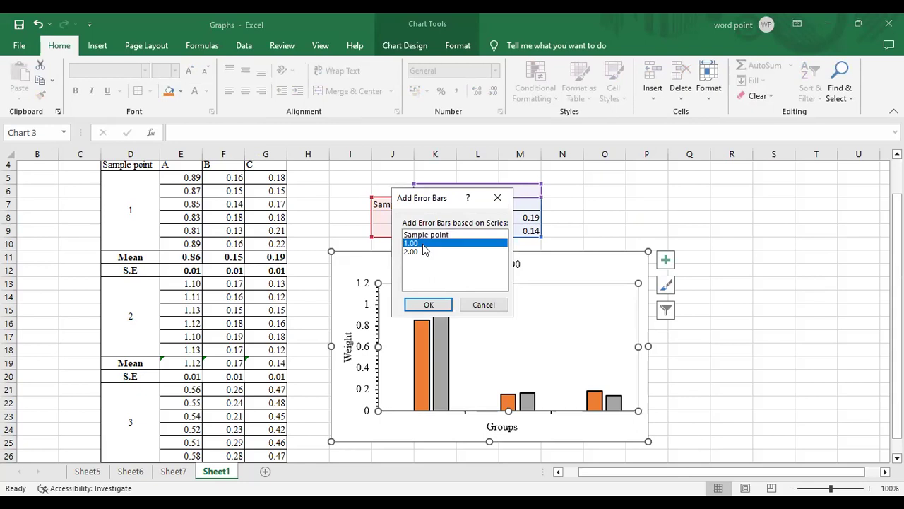
left_click(427, 303)
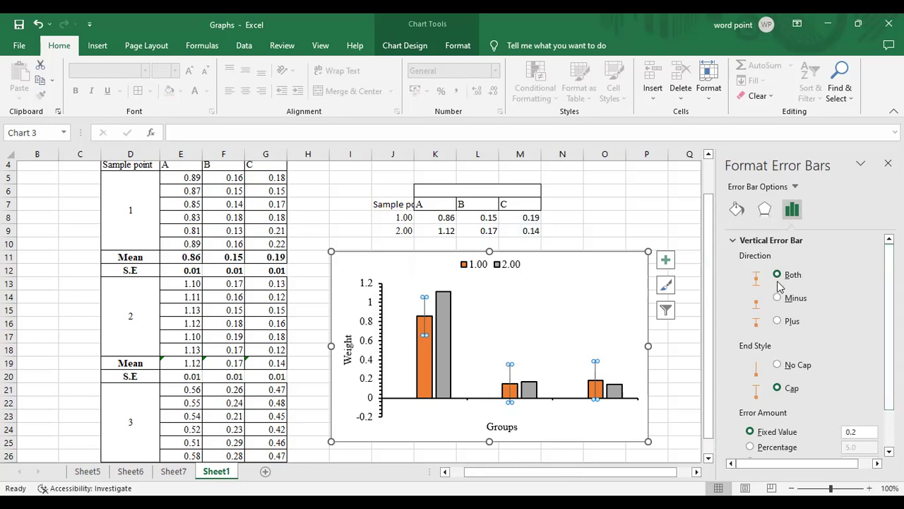
Switch the 1.00 error bars' error amount to Custom
scroll(812, 346, "down", 2)
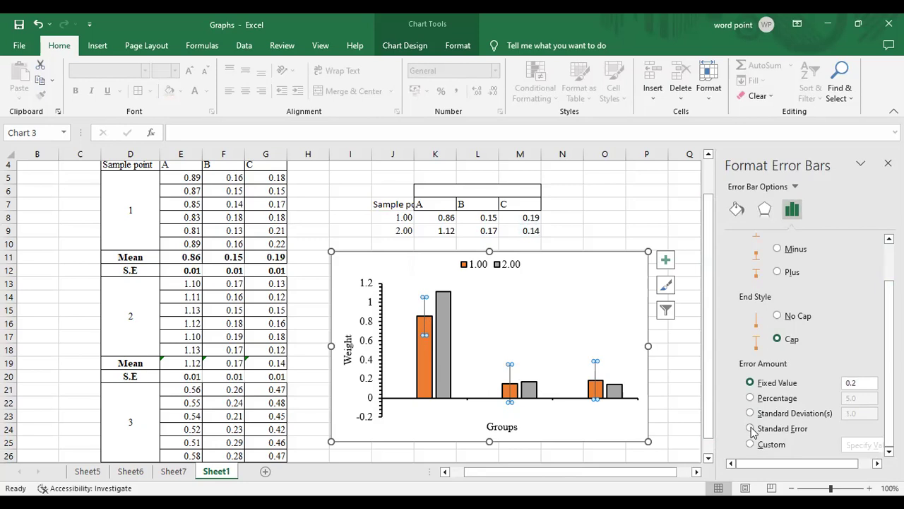
left_click(751, 444)
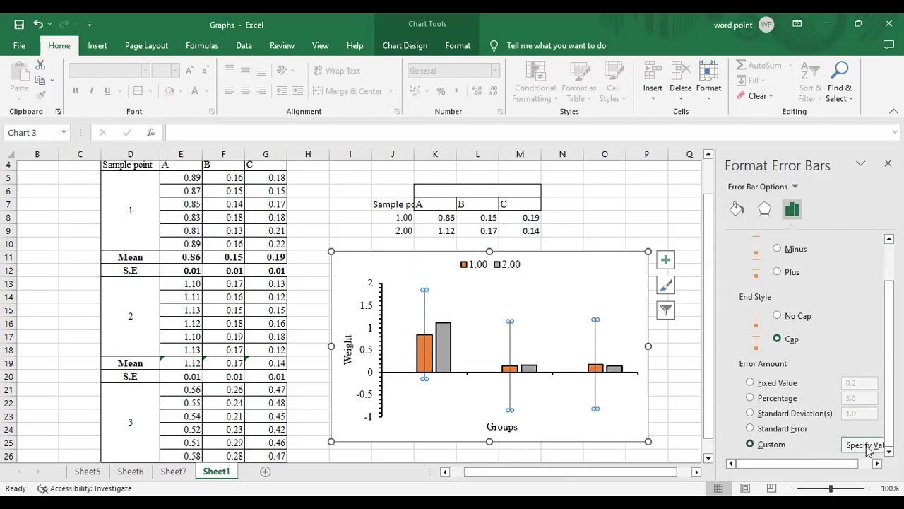
left_click(866, 445)
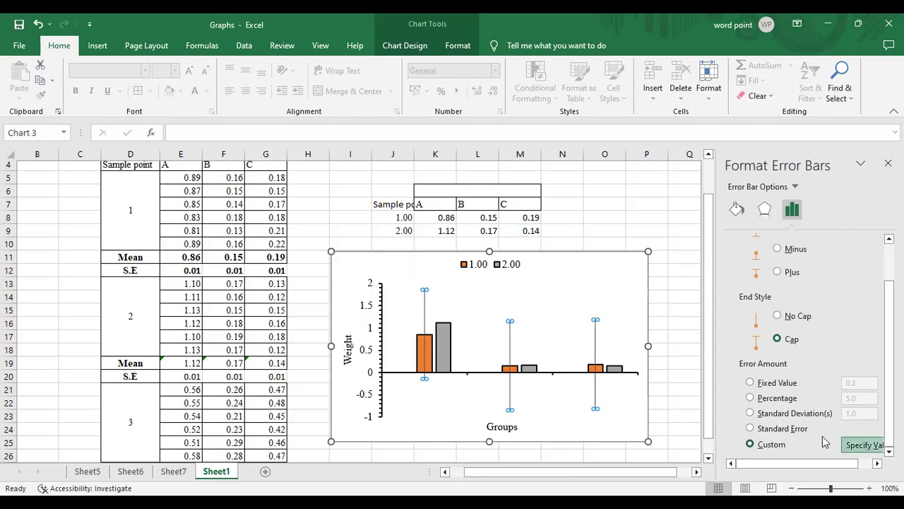
Set both positive and negative error values to the S.E cells E12:G12
key("BackSpace")
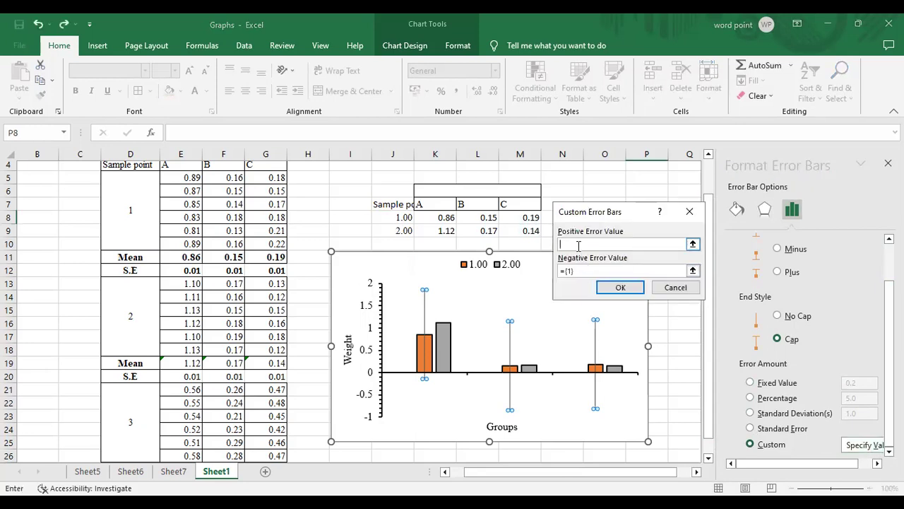
left_click(188, 269)
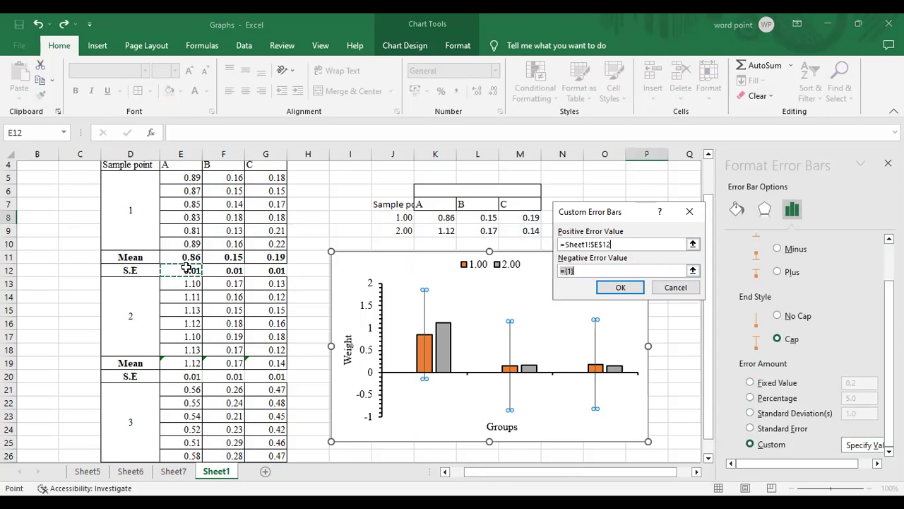
left_click(264, 267, "shift")
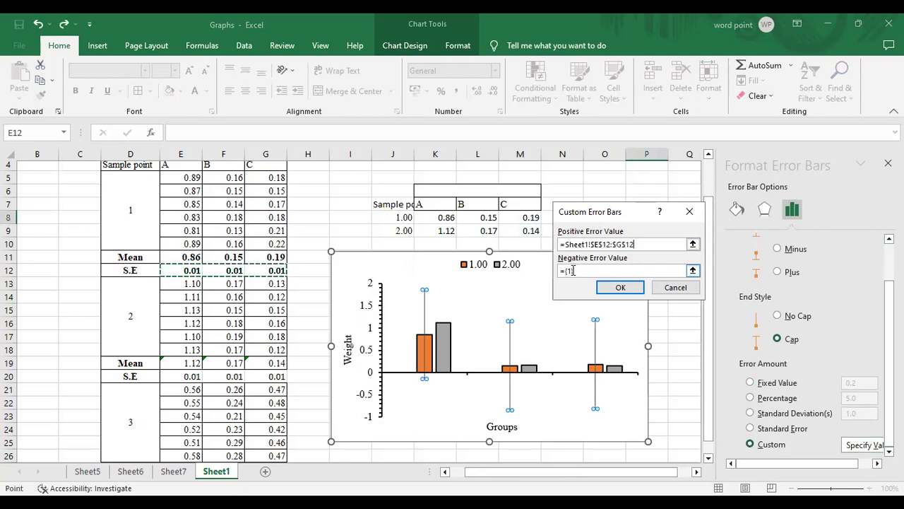
left_click(573, 270)
key("BackSpace")
key("BackSpace")
key("BackSpace")
key("BackSpace")
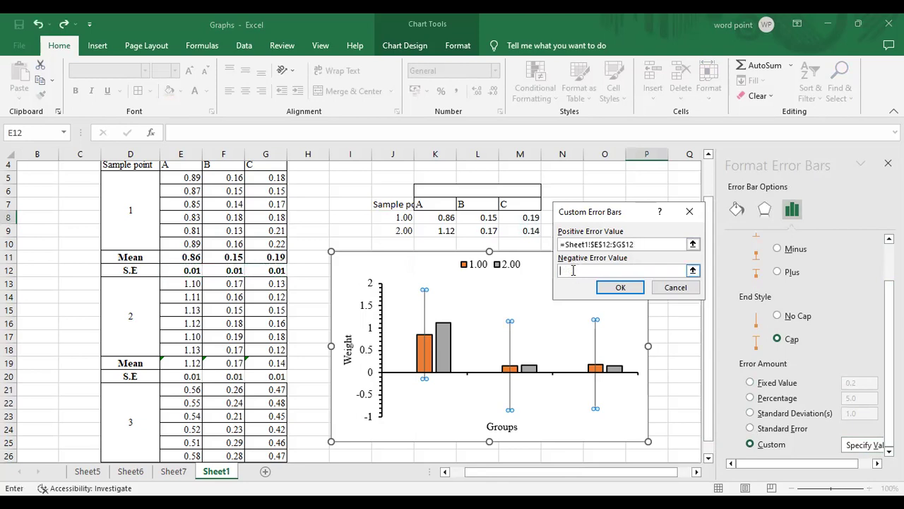
left_click(180, 270)
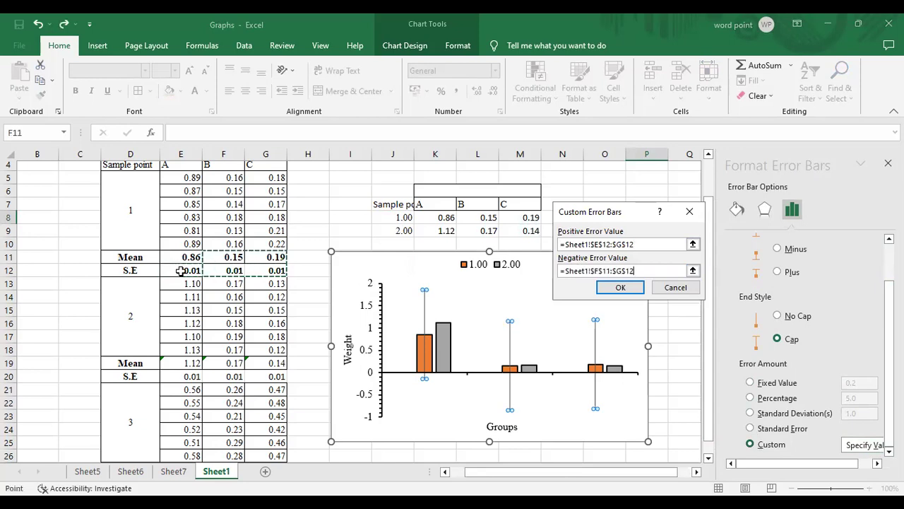
left_click_drag(180, 270, 266, 270)
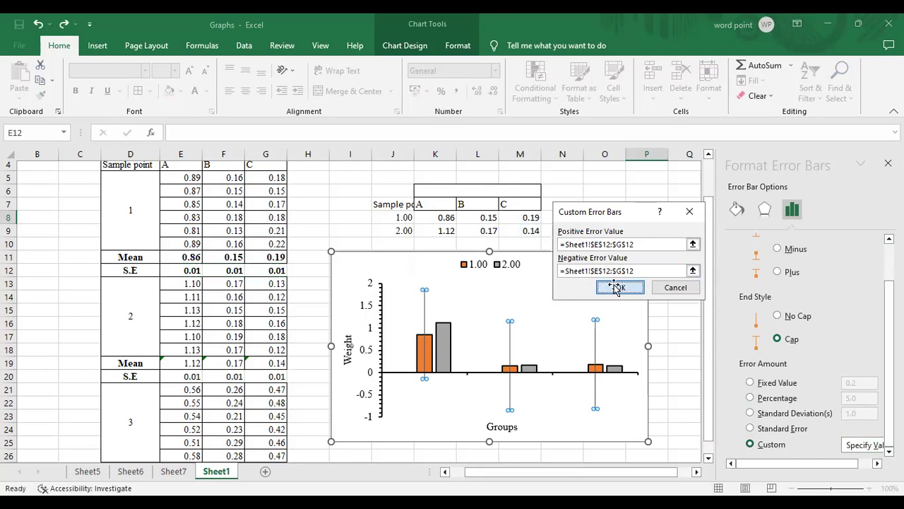
left_click(616, 287)
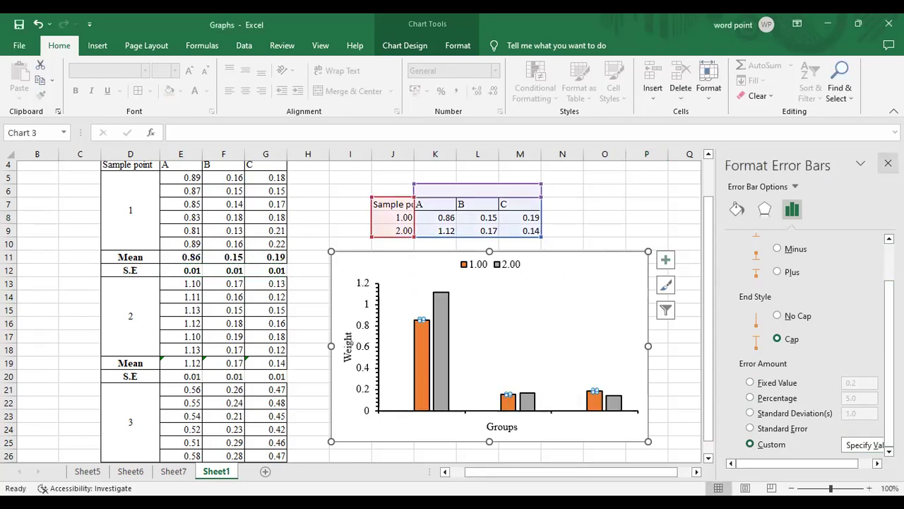
Close the Format Error Bars pane and deselect the chart
left_click(888, 163)
left_click(671, 228)
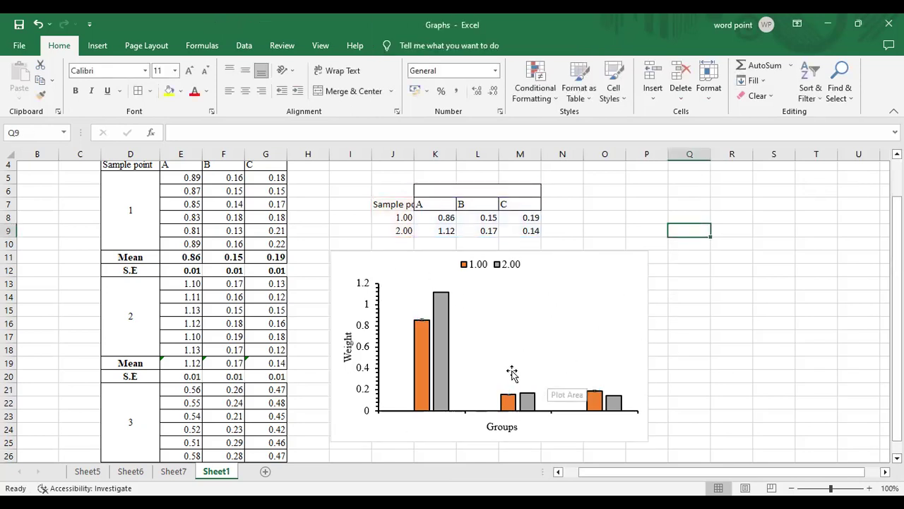
mouse_move(442, 324)
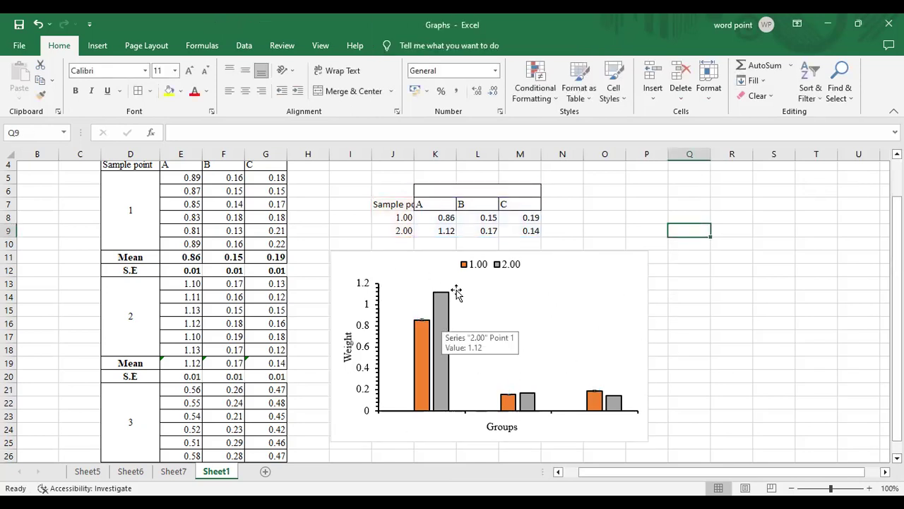